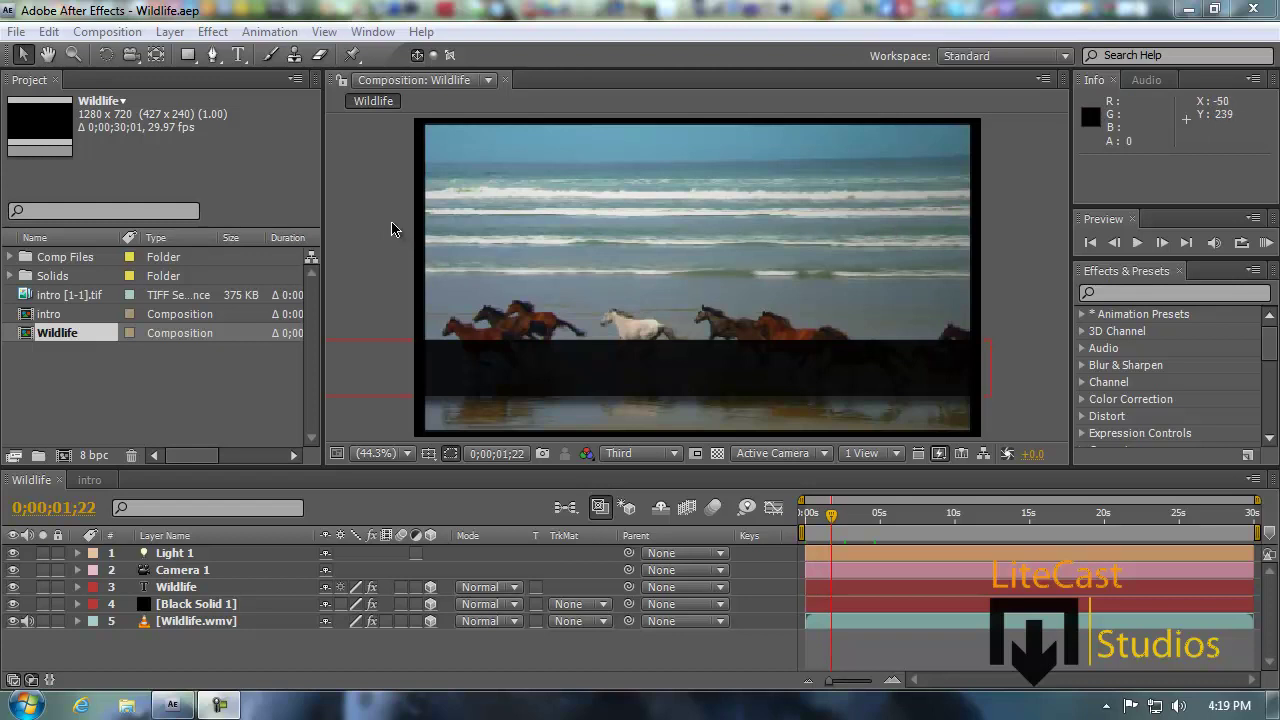
Flip between the intro and Wildlife timelines, then show the Audio level meters
mouse_move(250, 10)
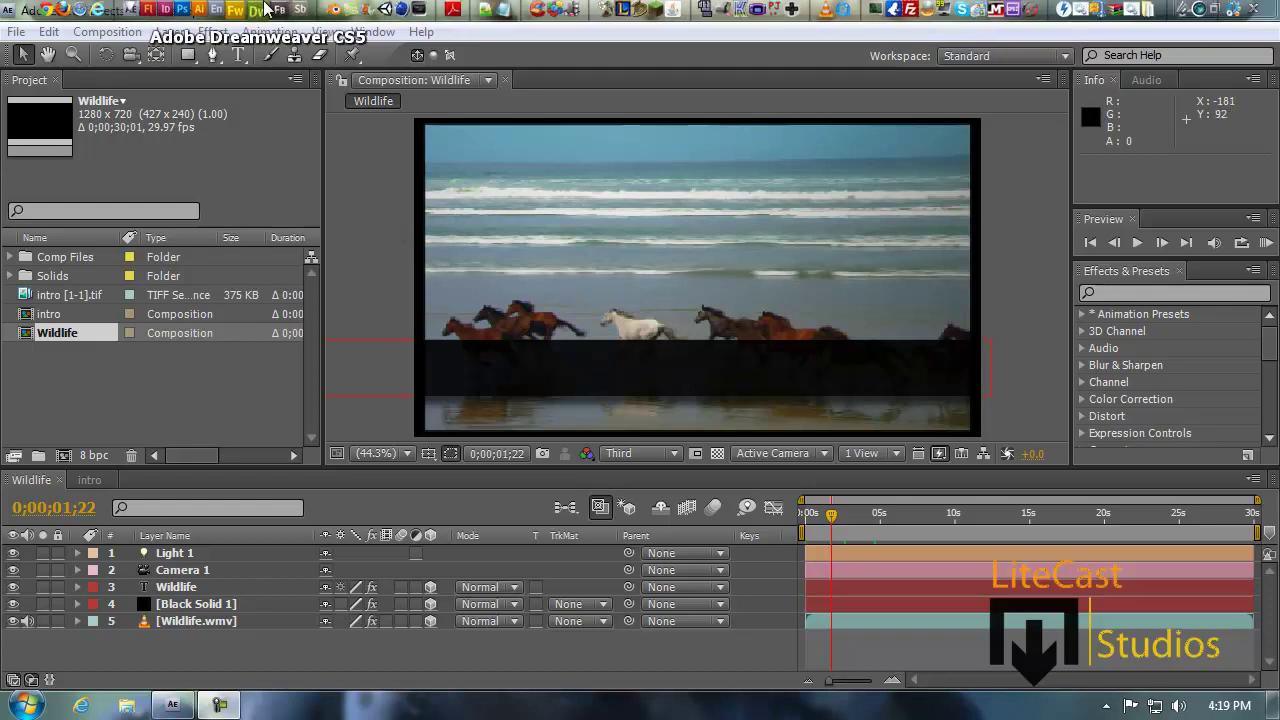
left_click(196, 150)
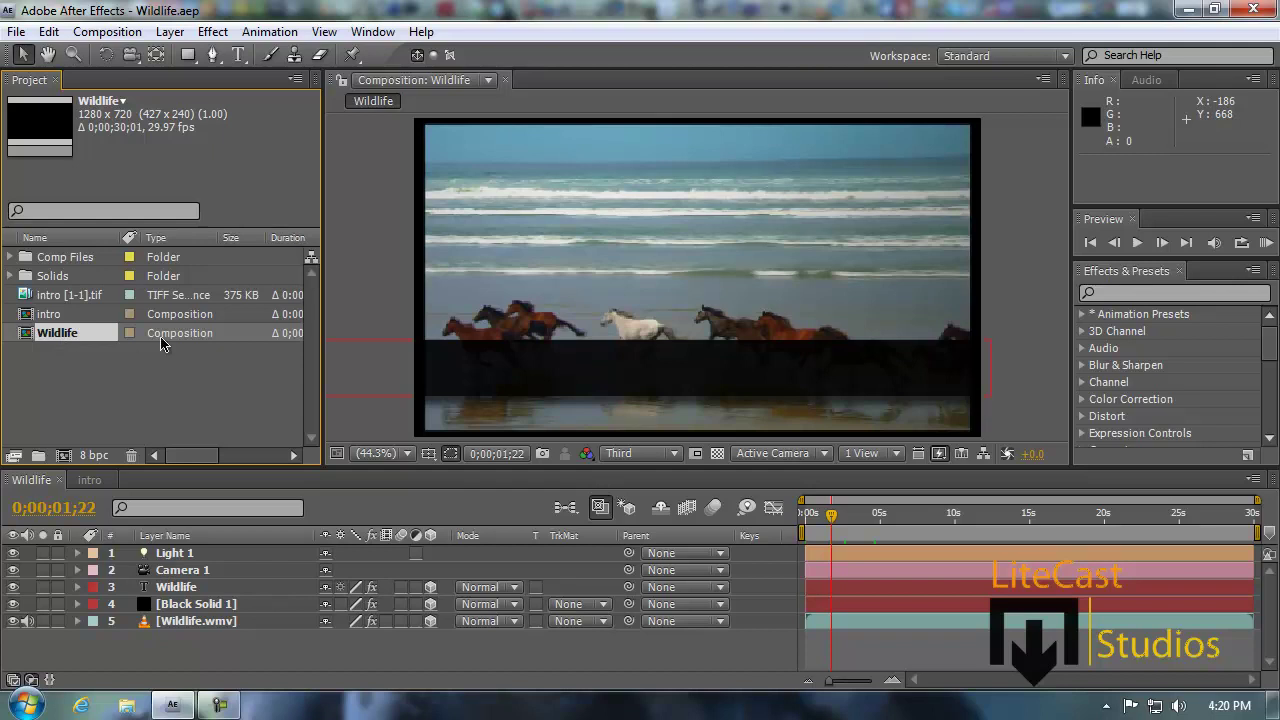
left_click(92, 479)
left_click(35, 481)
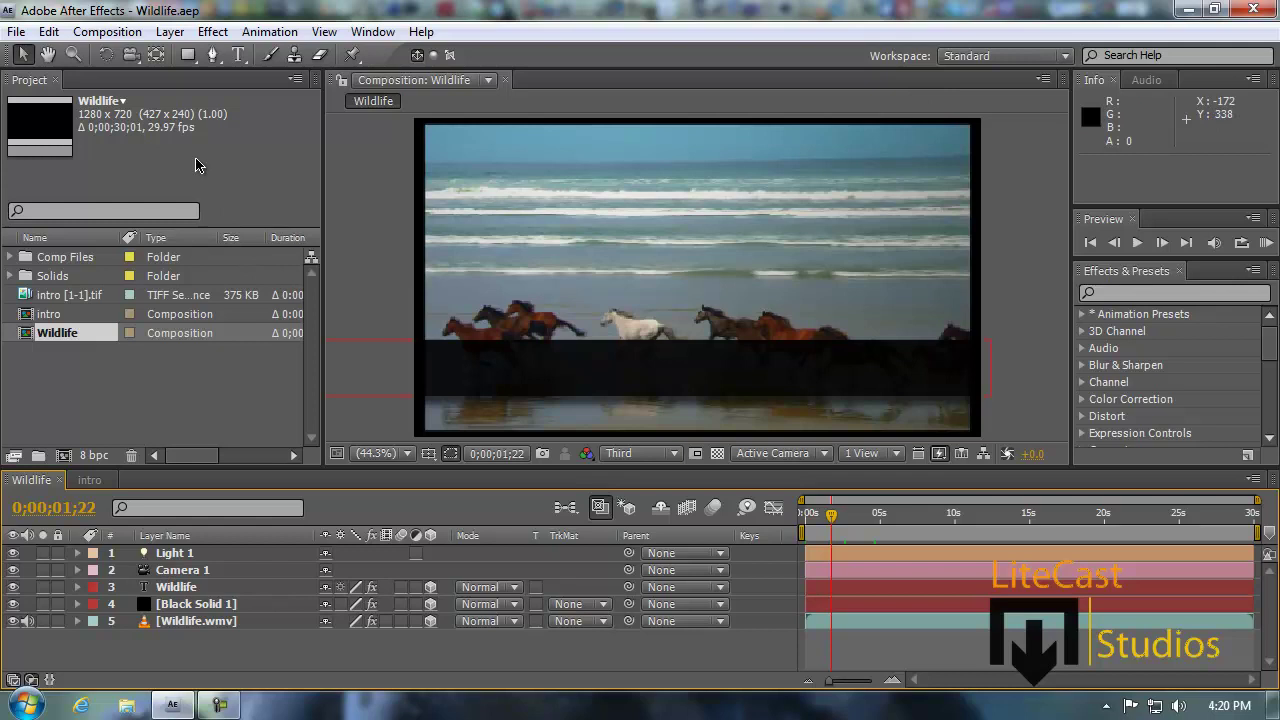
left_click(154, 166)
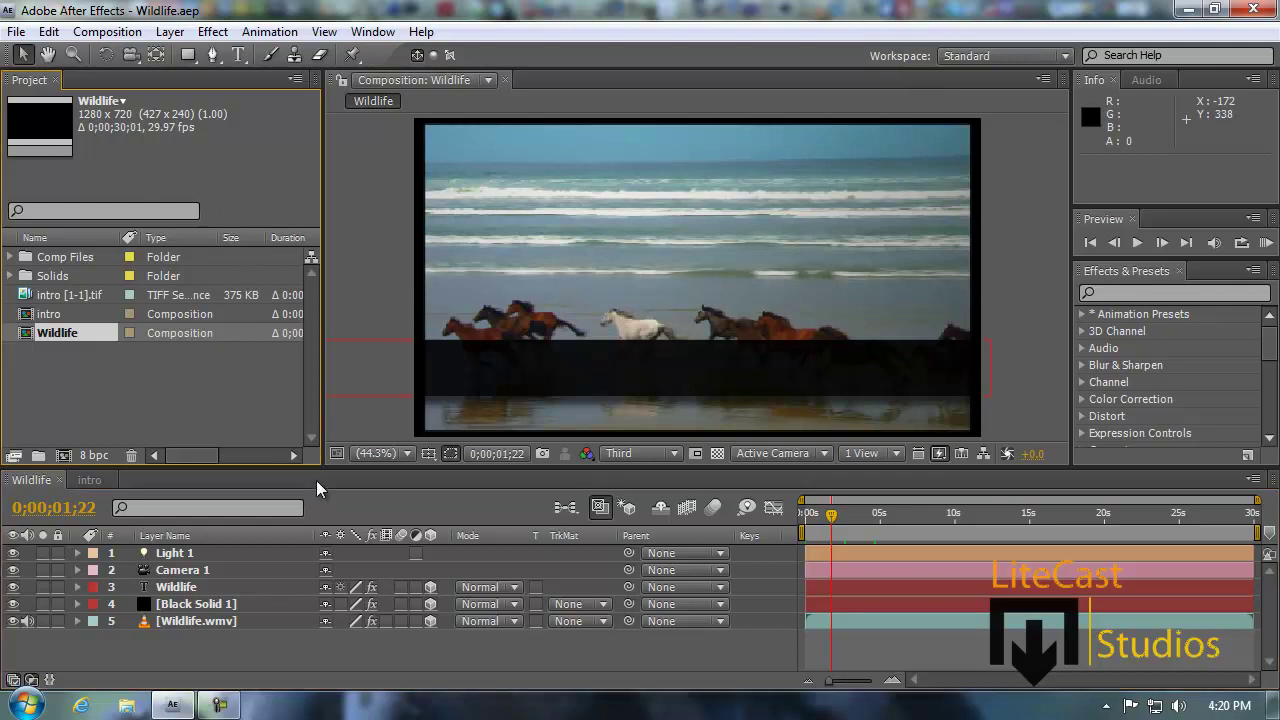
left_click(356, 244)
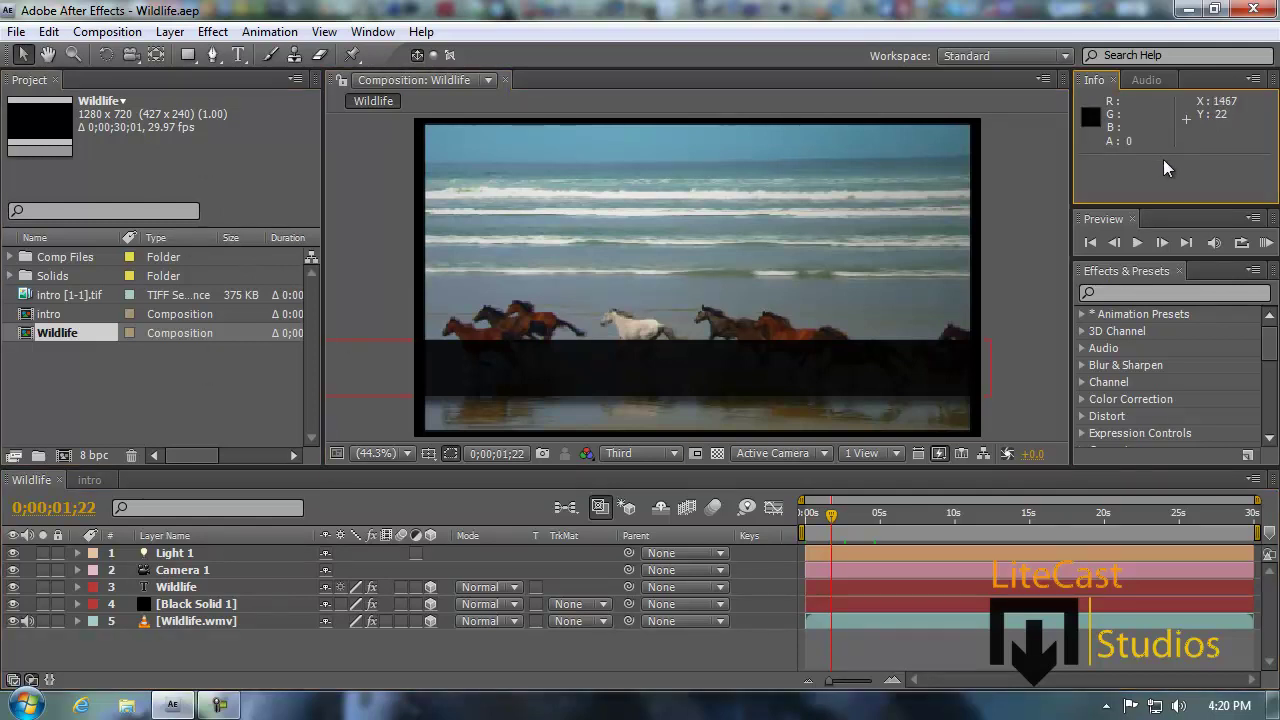
left_click(1143, 80)
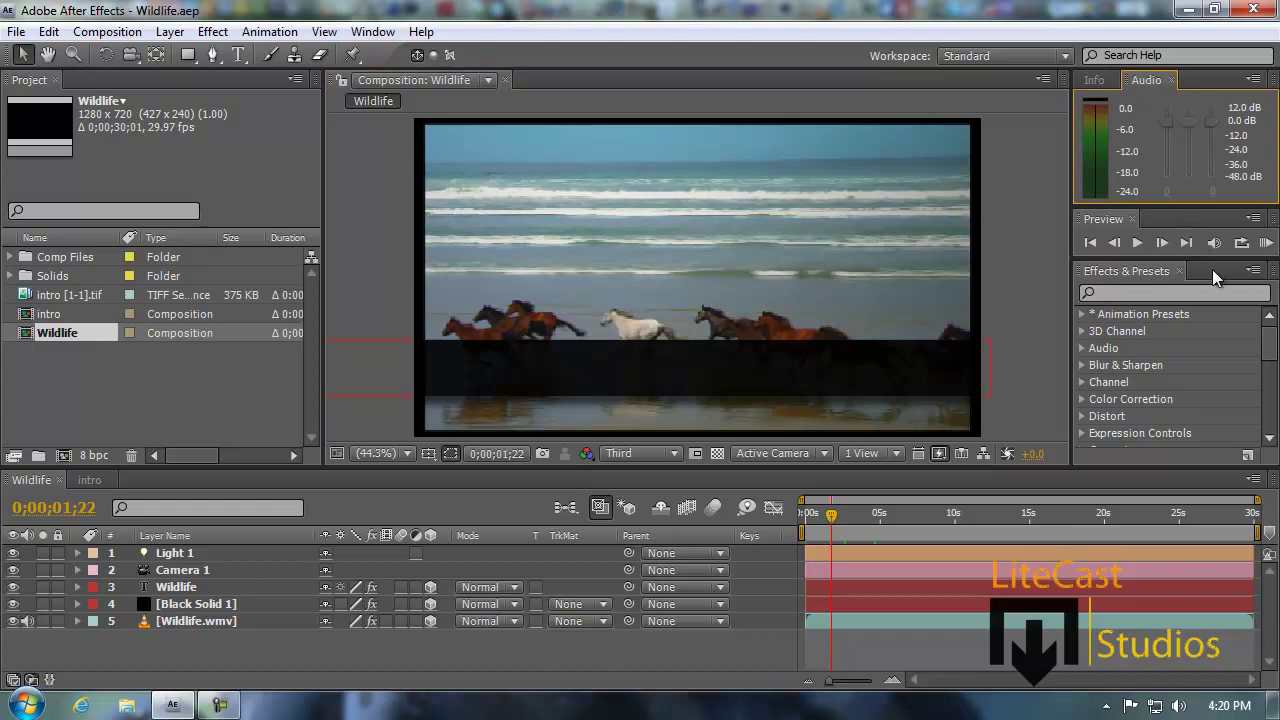
Select the Wildlife text layer, open the Character panel, and redock it and Effects & Presets
left_click(1270, 342)
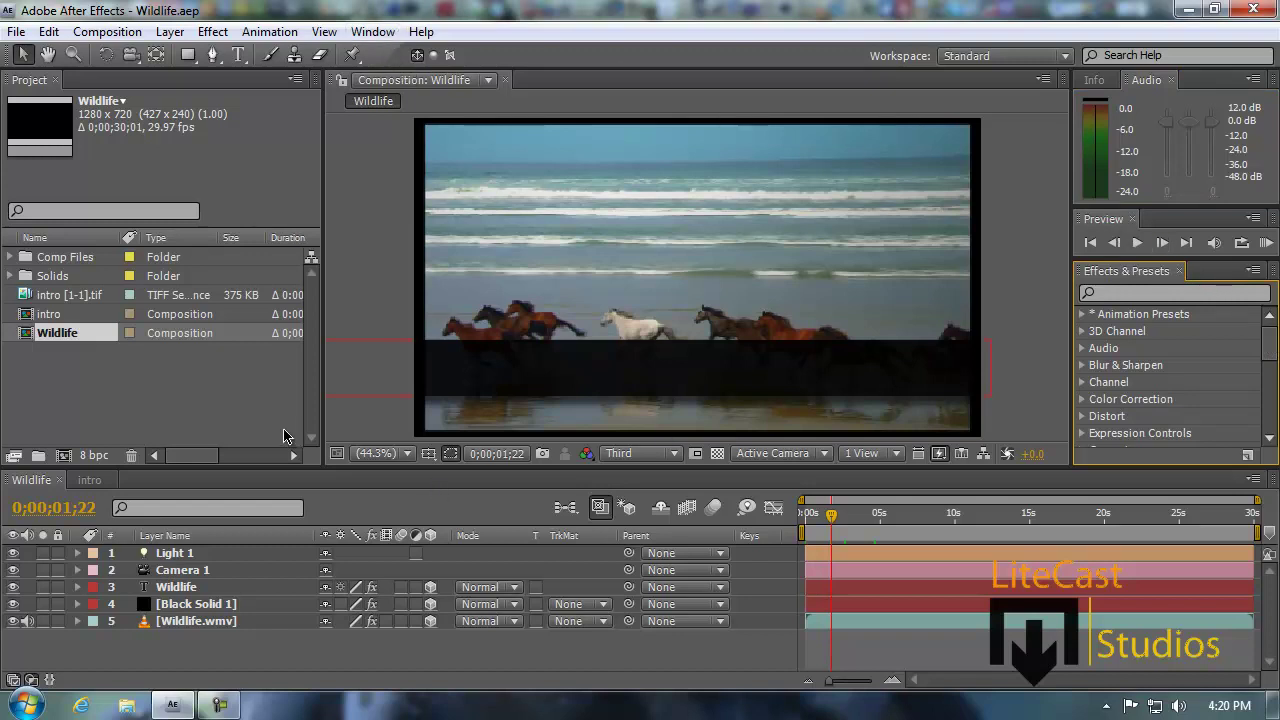
left_click(186, 587)
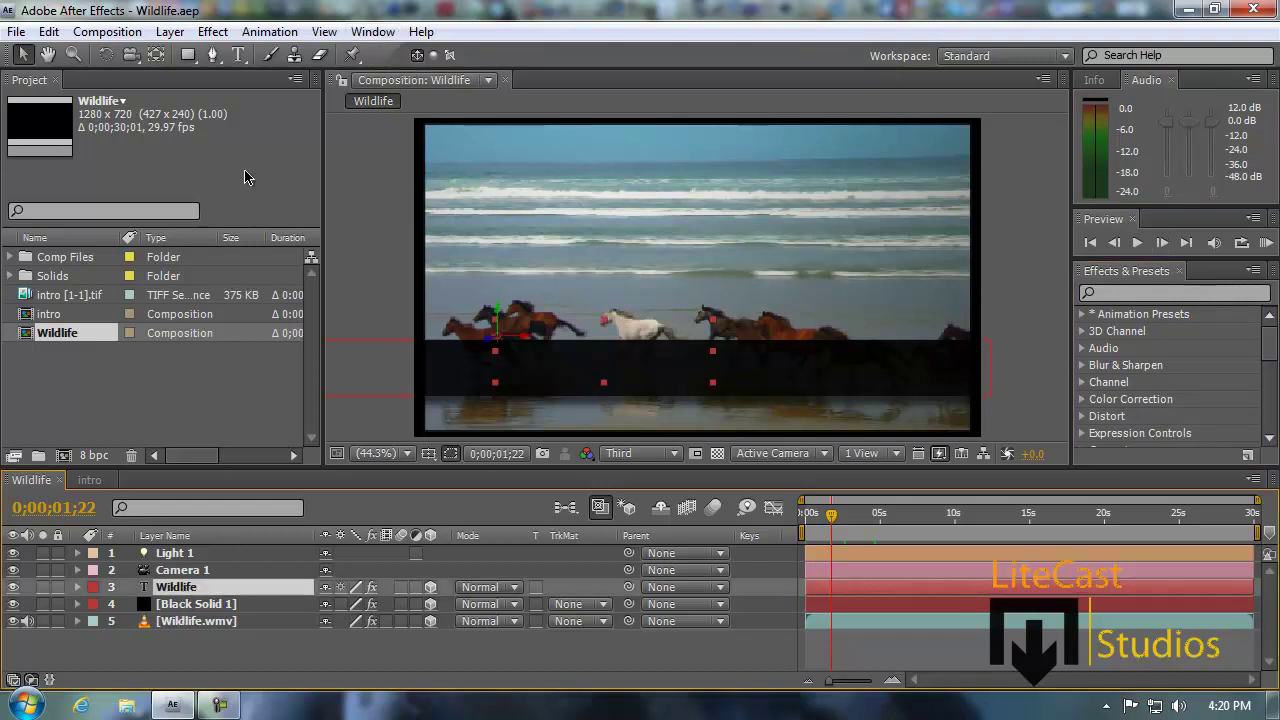
left_click(356, 33)
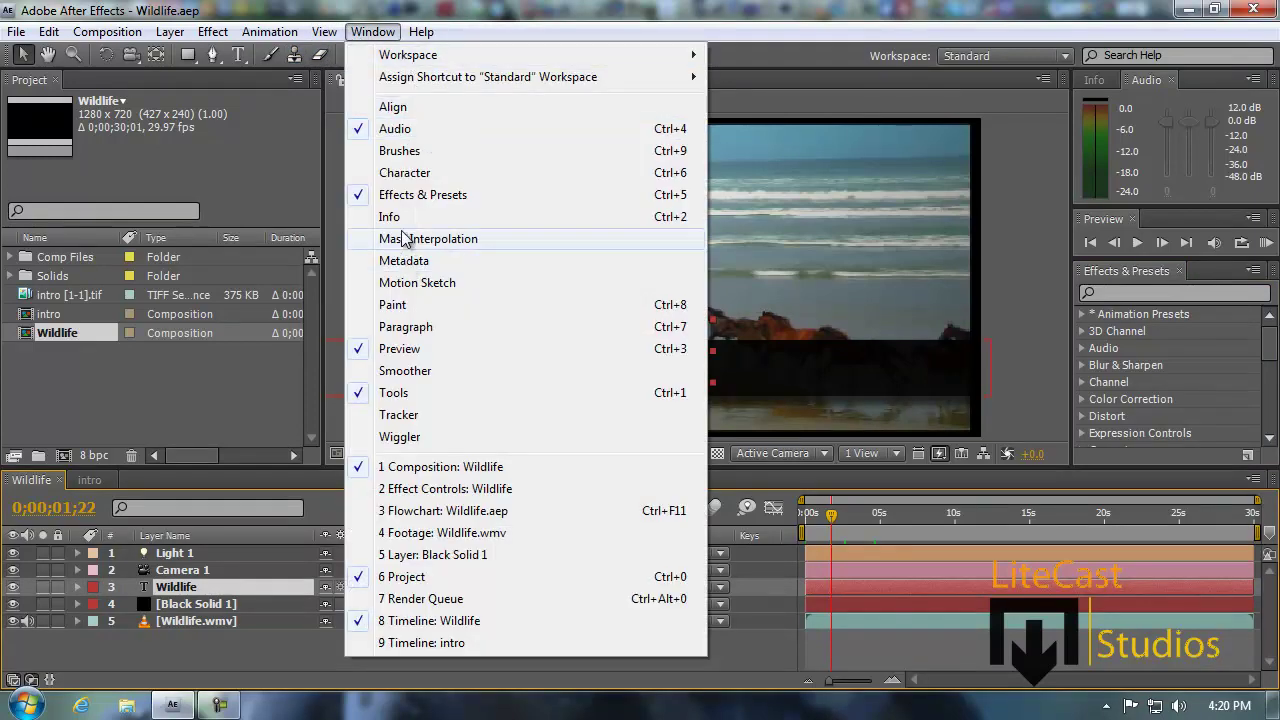
left_click(416, 174)
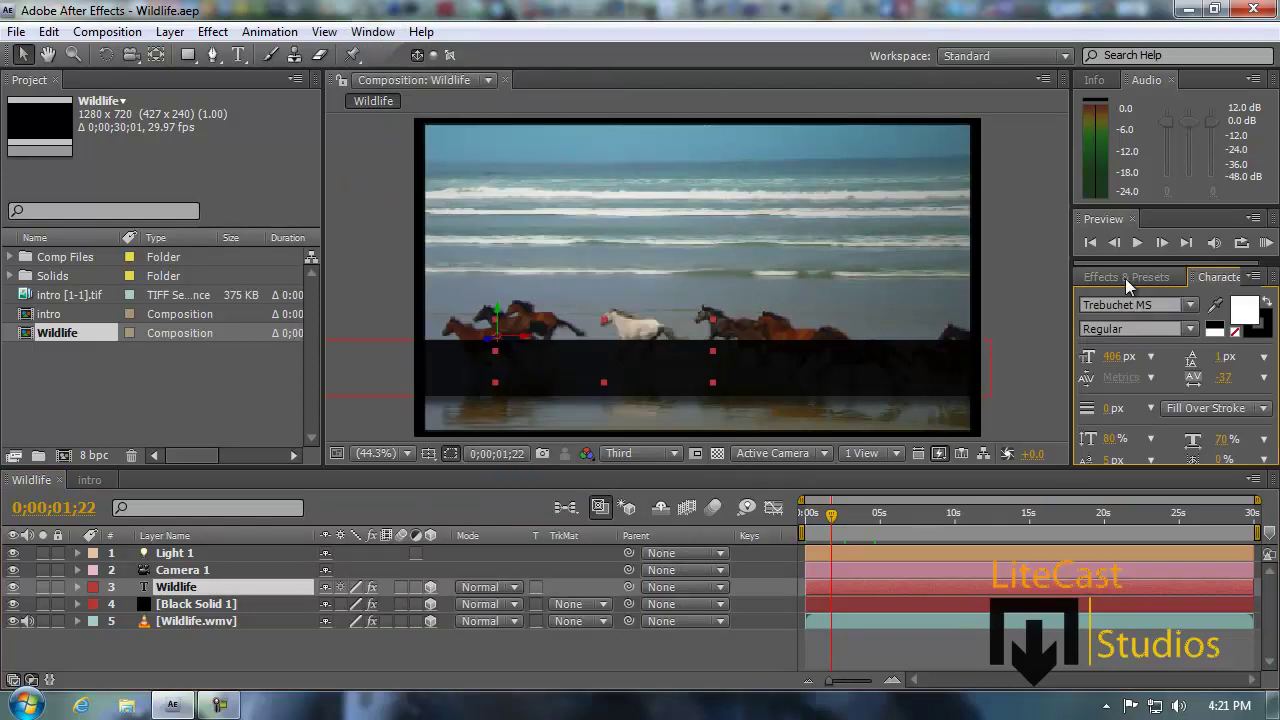
left_click_drag(1210, 277, 1161, 217)
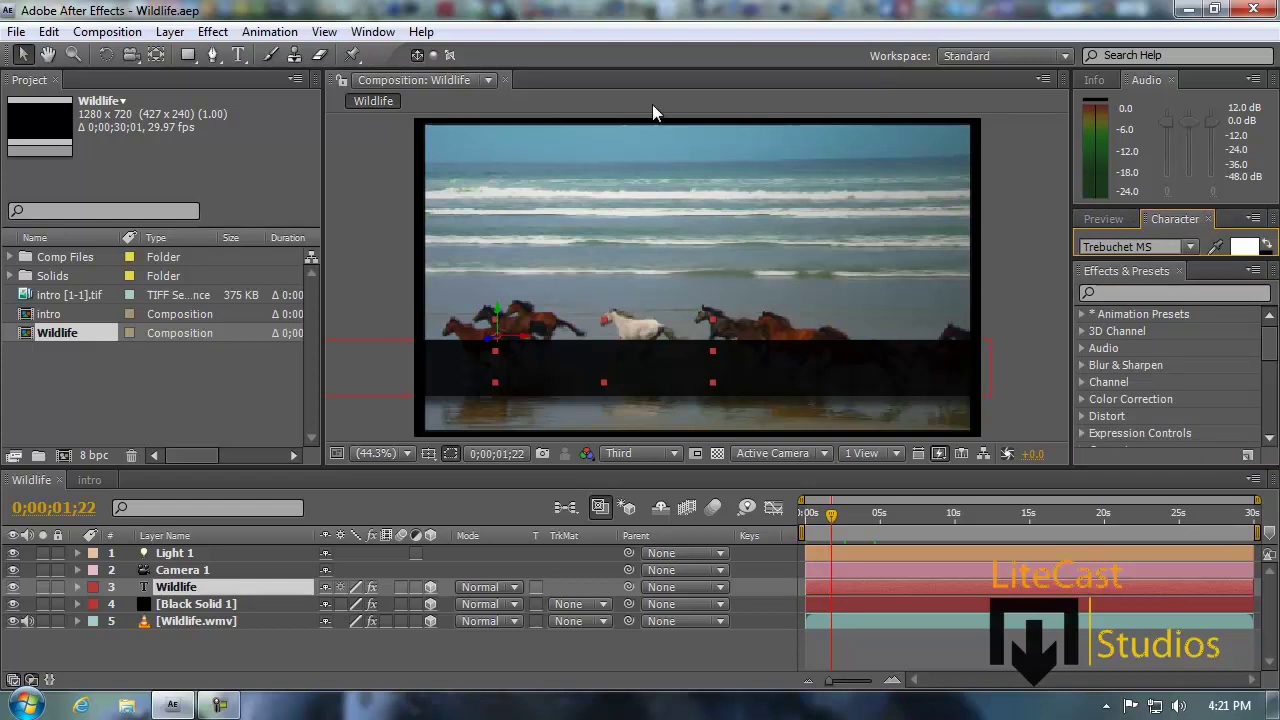
left_click_drag(1210, 274, 1140, 279)
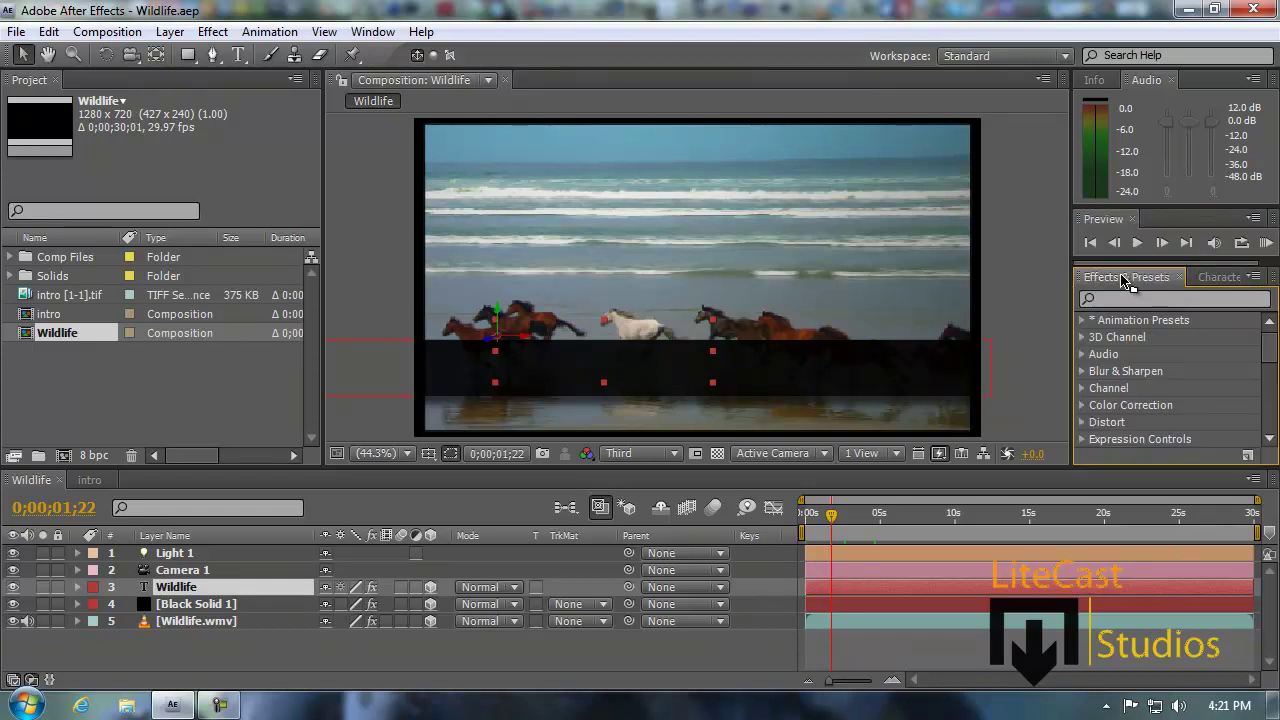
Switch the workspace to the Animation layout
left_click(372, 31)
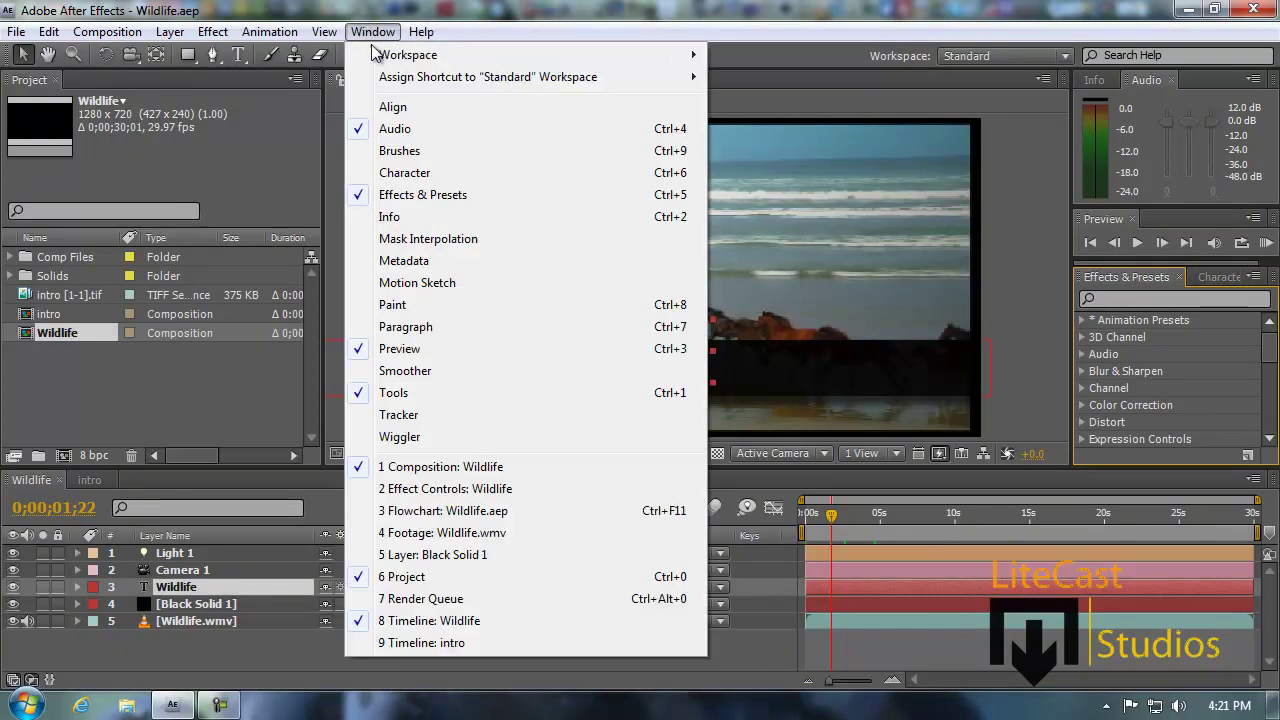
mouse_move(382, 58)
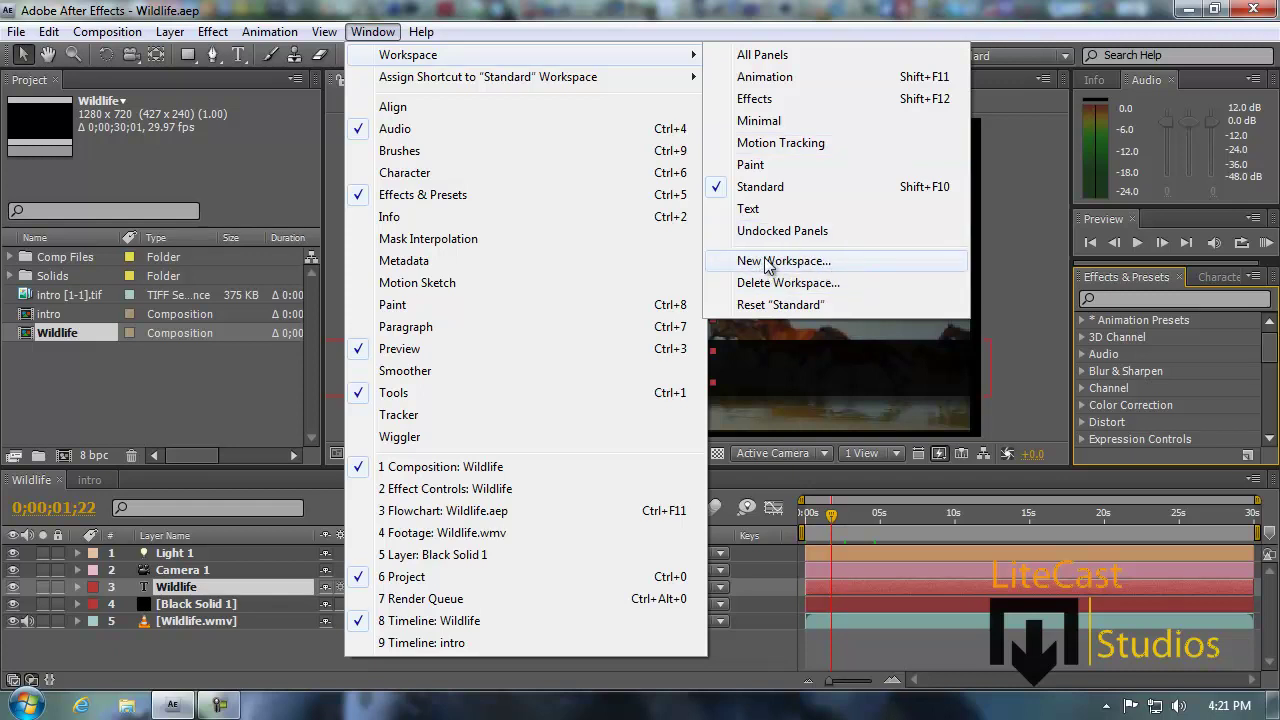
left_click(757, 80)
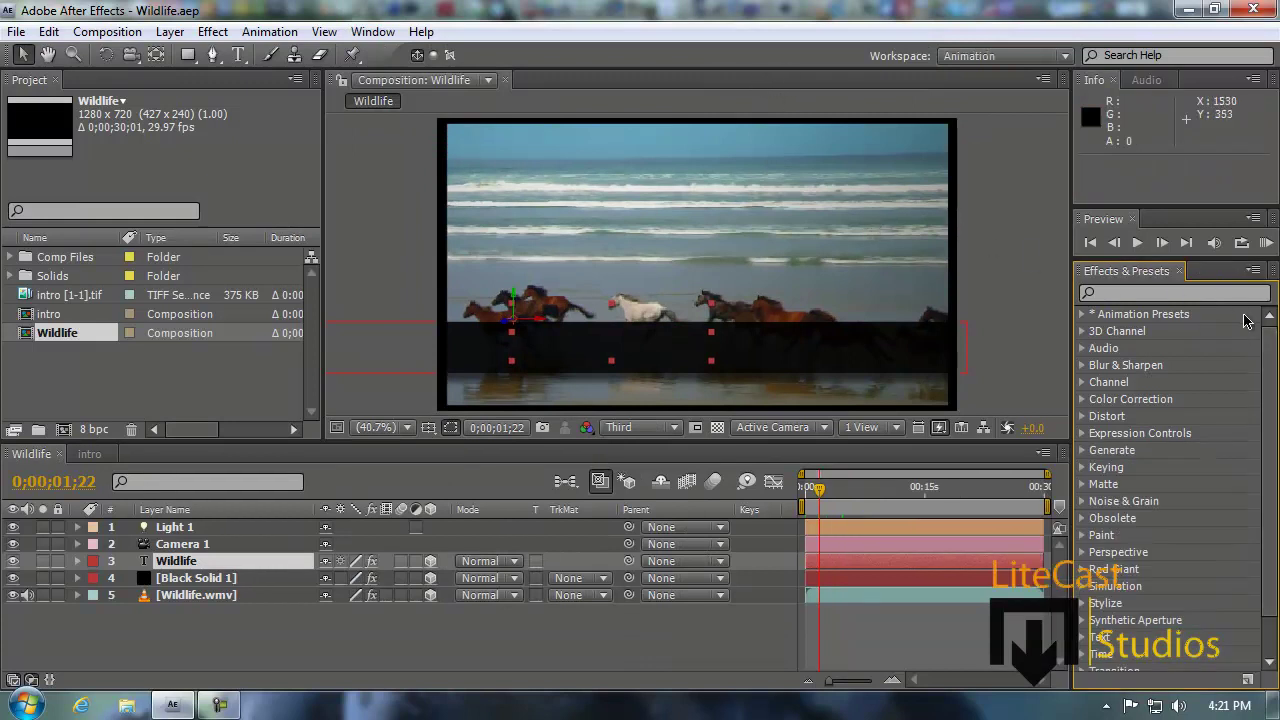
scroll(1268, 340, "down", 1)
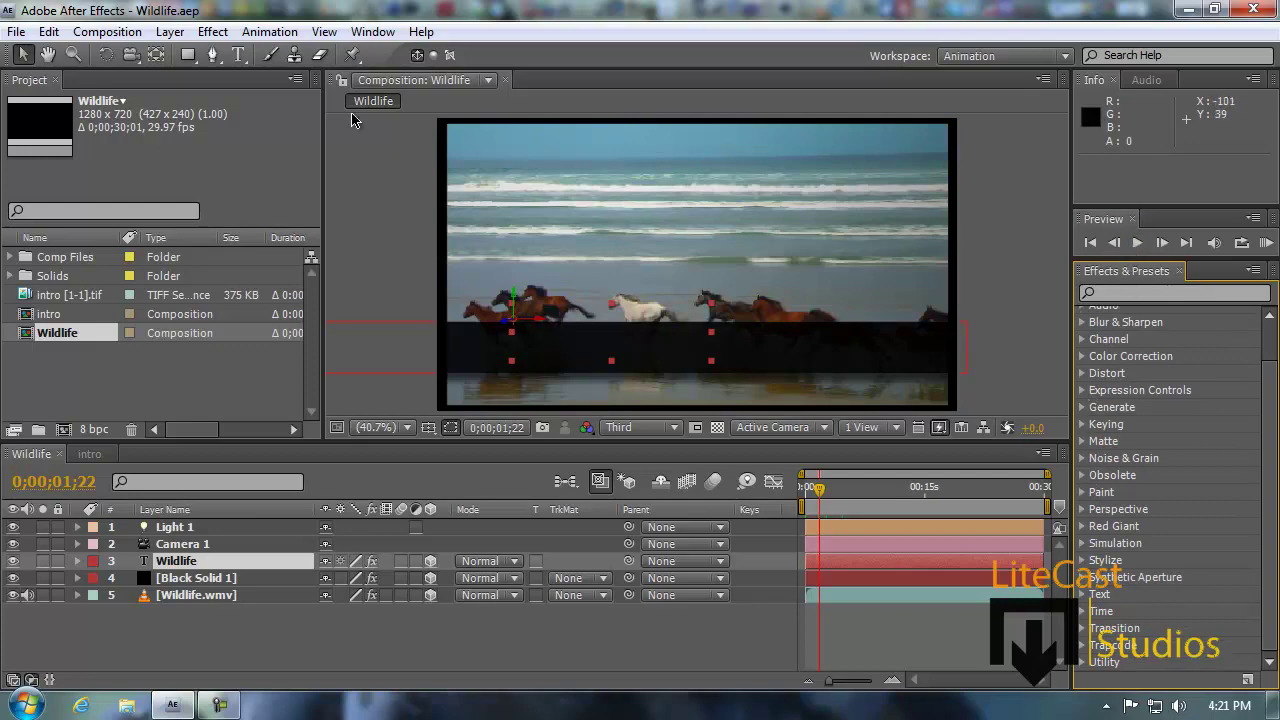
Switch back to the Standard workspace and reset it, discarding its changes
left_click(372, 31)
mouse_move(424, 58)
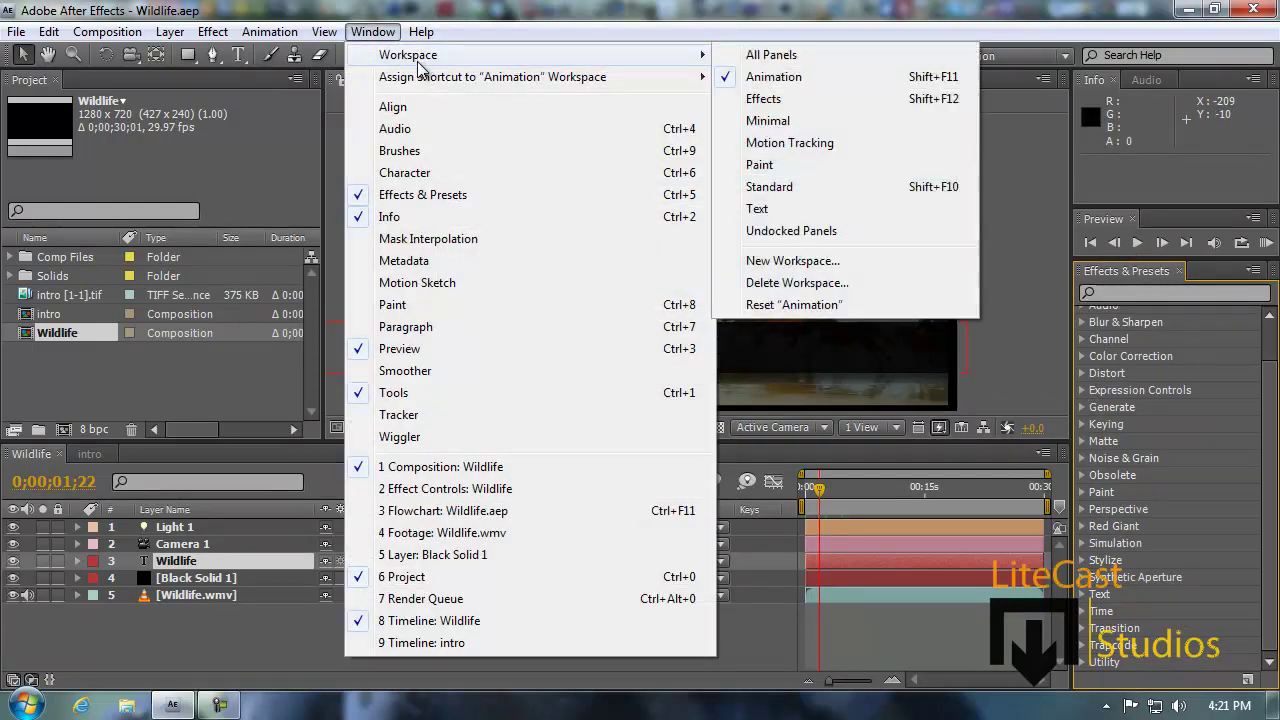
left_click(770, 187)
left_click(367, 34)
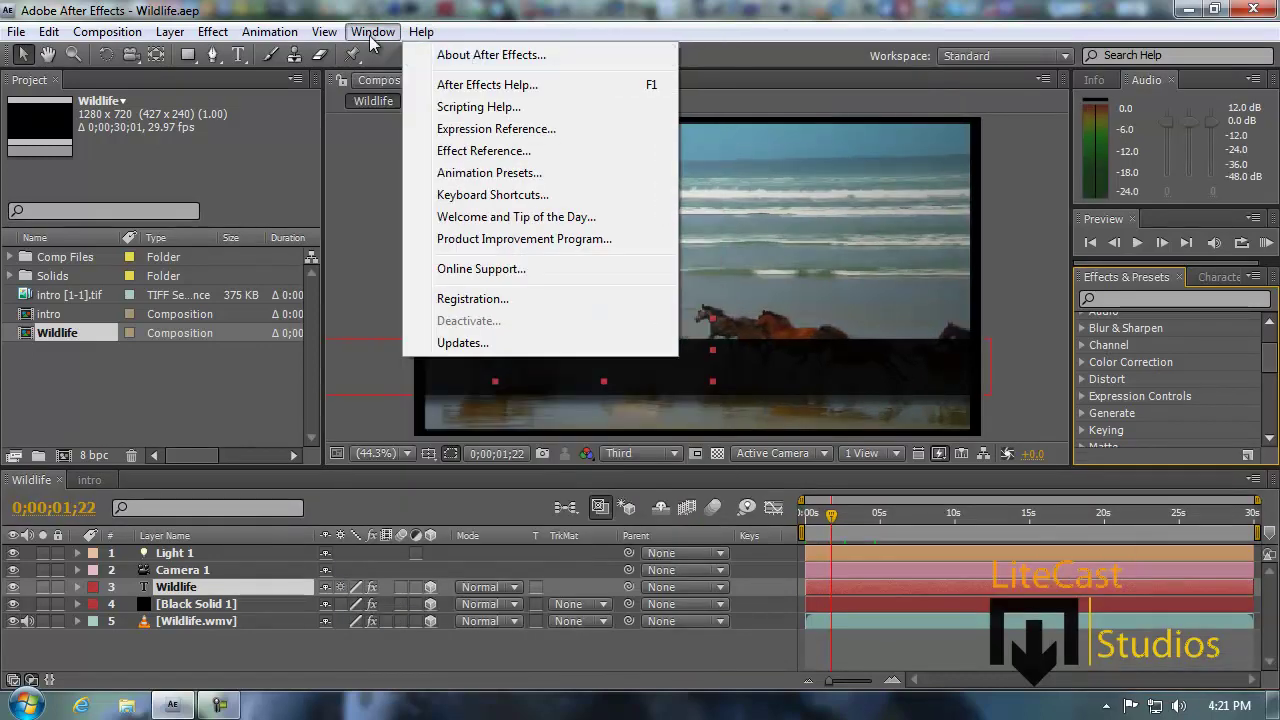
mouse_move(548, 60)
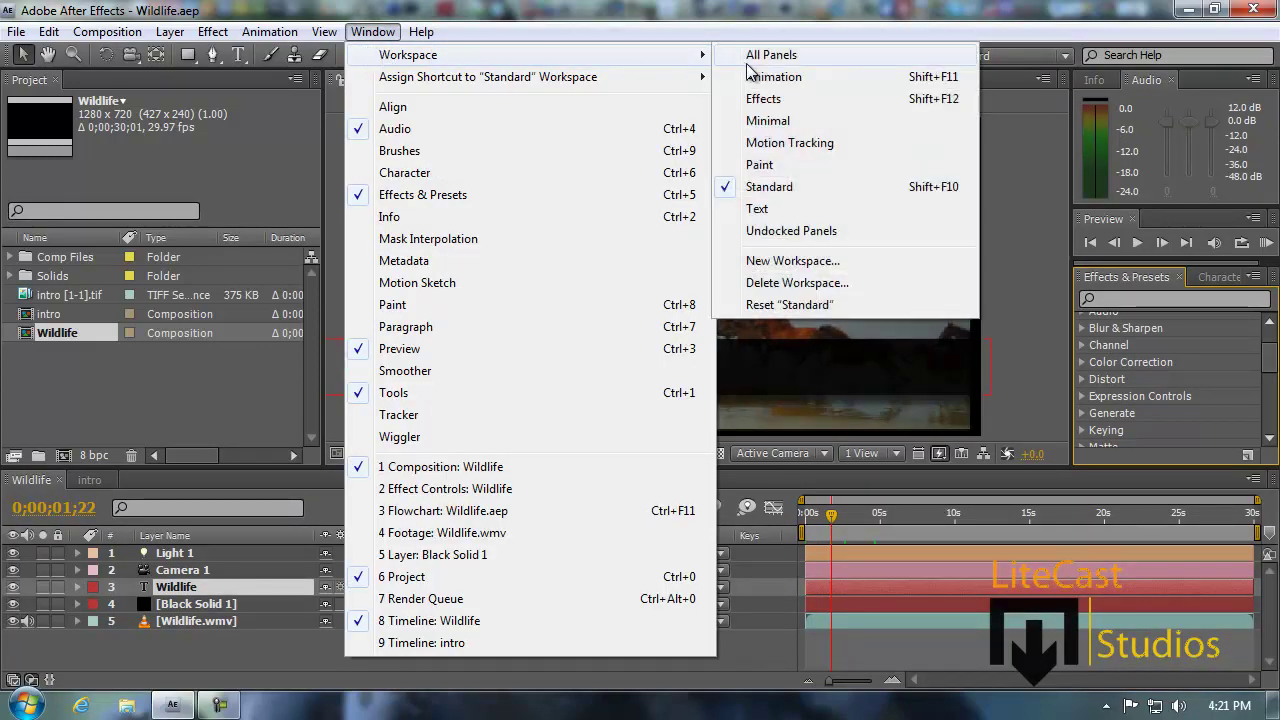
left_click(785, 305)
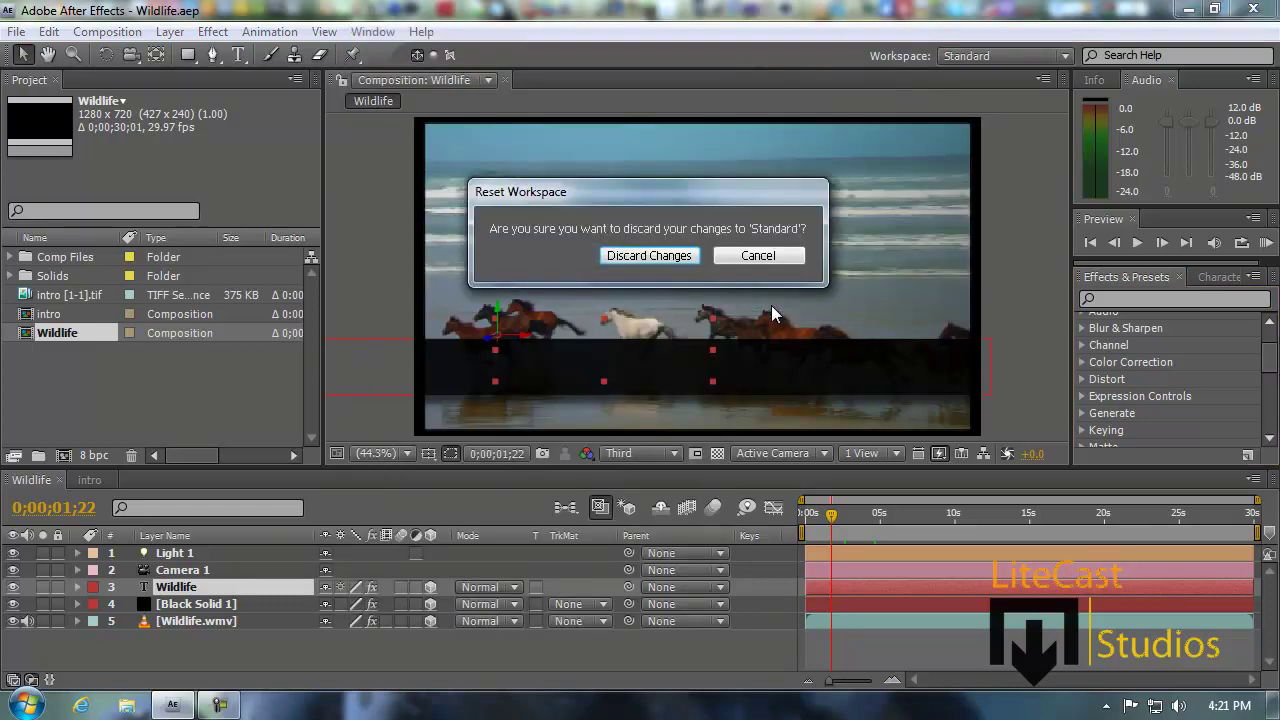
left_click(625, 256)
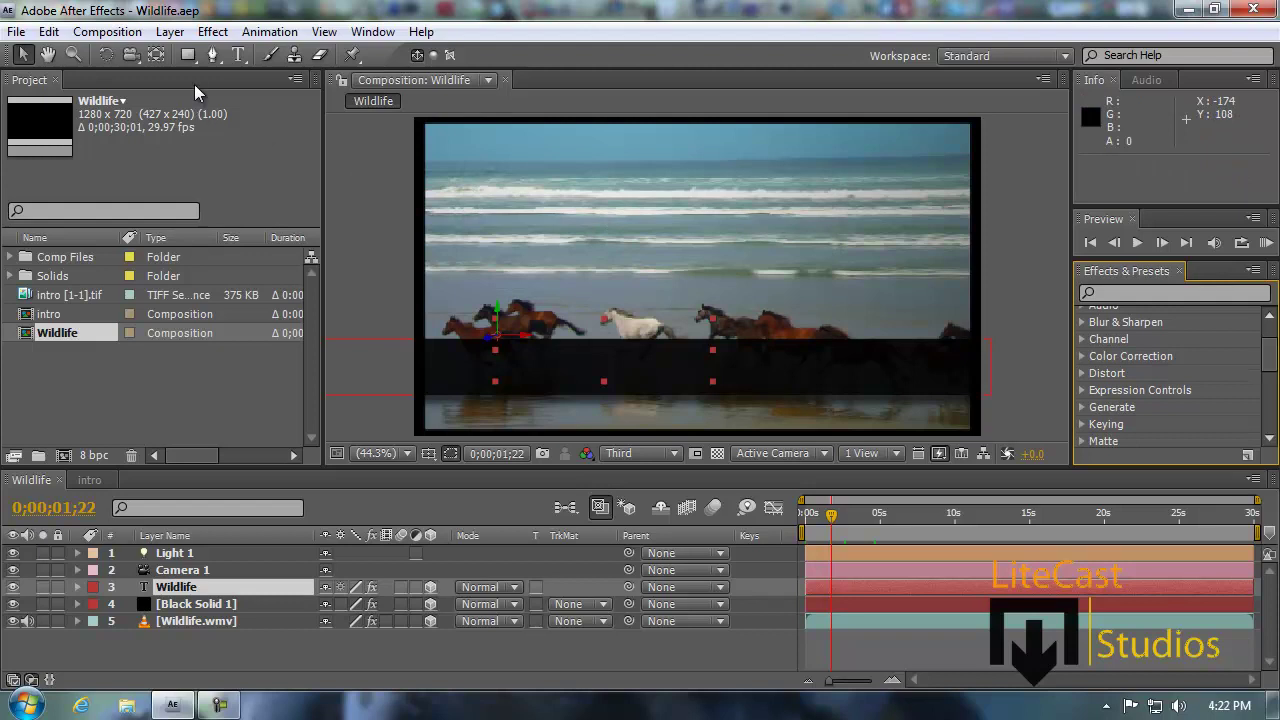
Deselect Wildlife and peek inside the Comp Files and Solids folders, collapsing both again
left_click(258, 158)
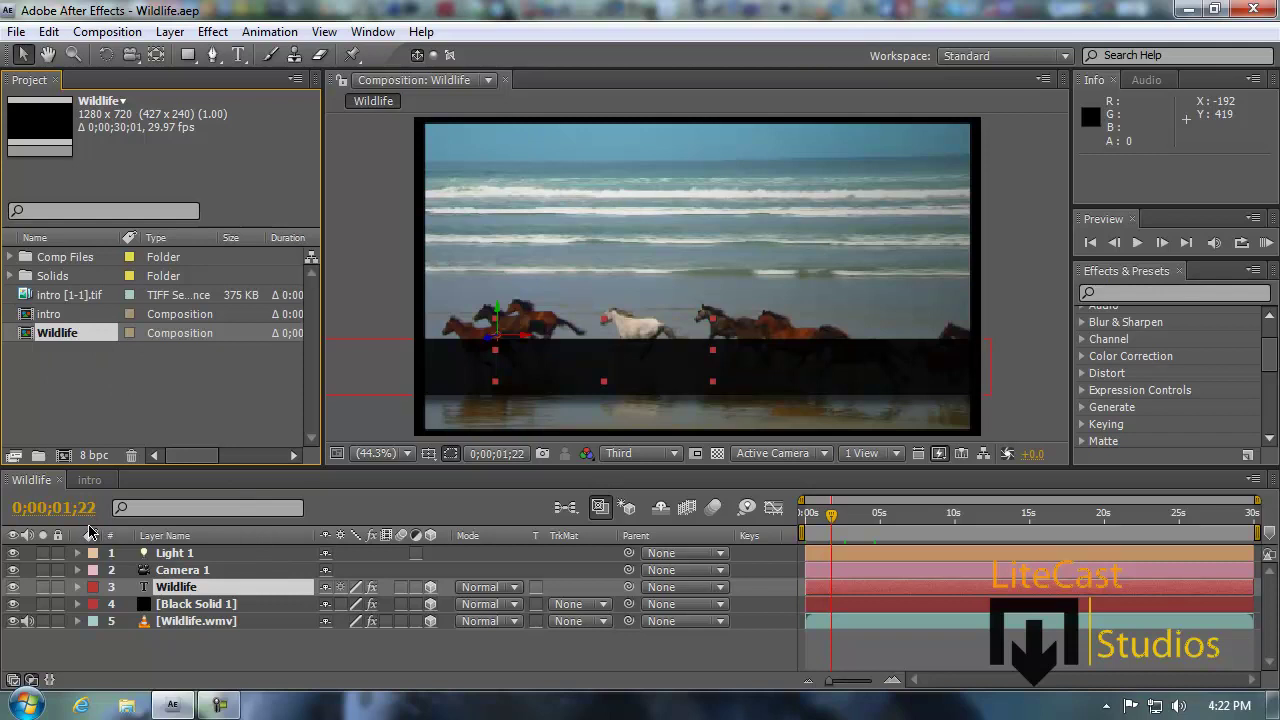
left_click(60, 382)
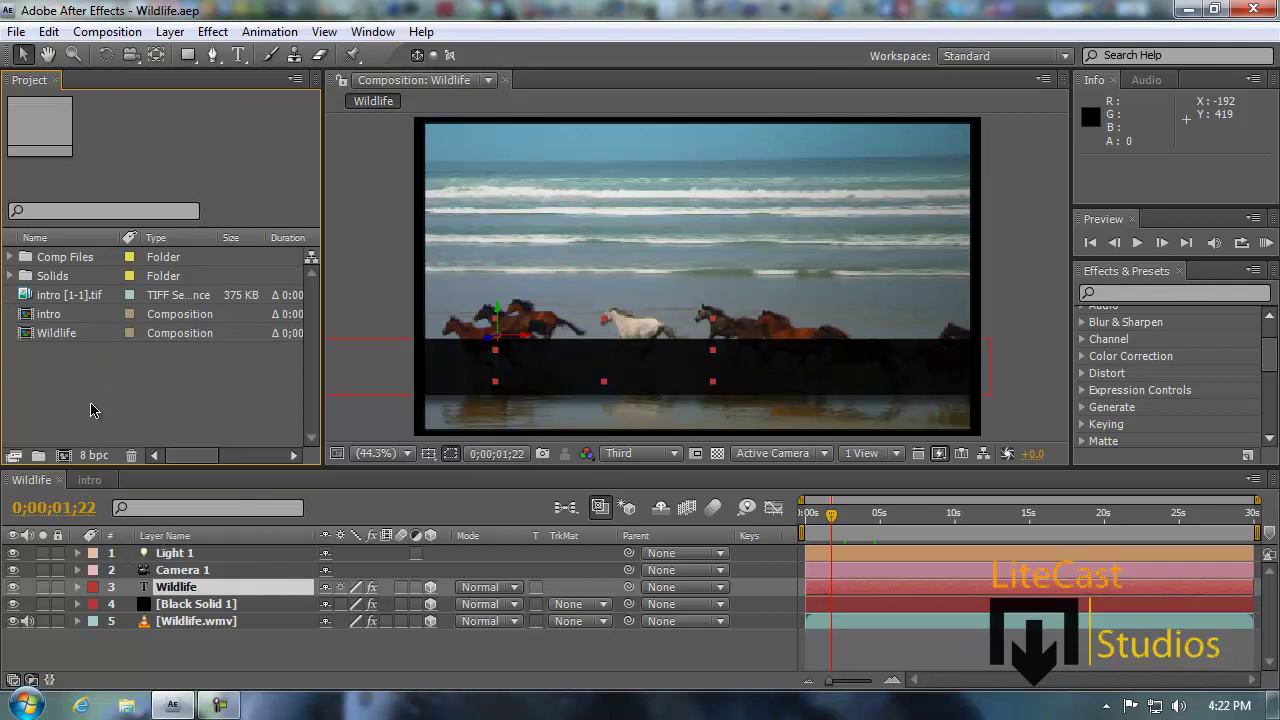
left_click(10, 257)
left_click(10, 257)
left_click(11, 276)
left_click(14, 276)
Delete the intro composition via the trash icon, then select the intro [1-1].tif footage
left_click(61, 314)
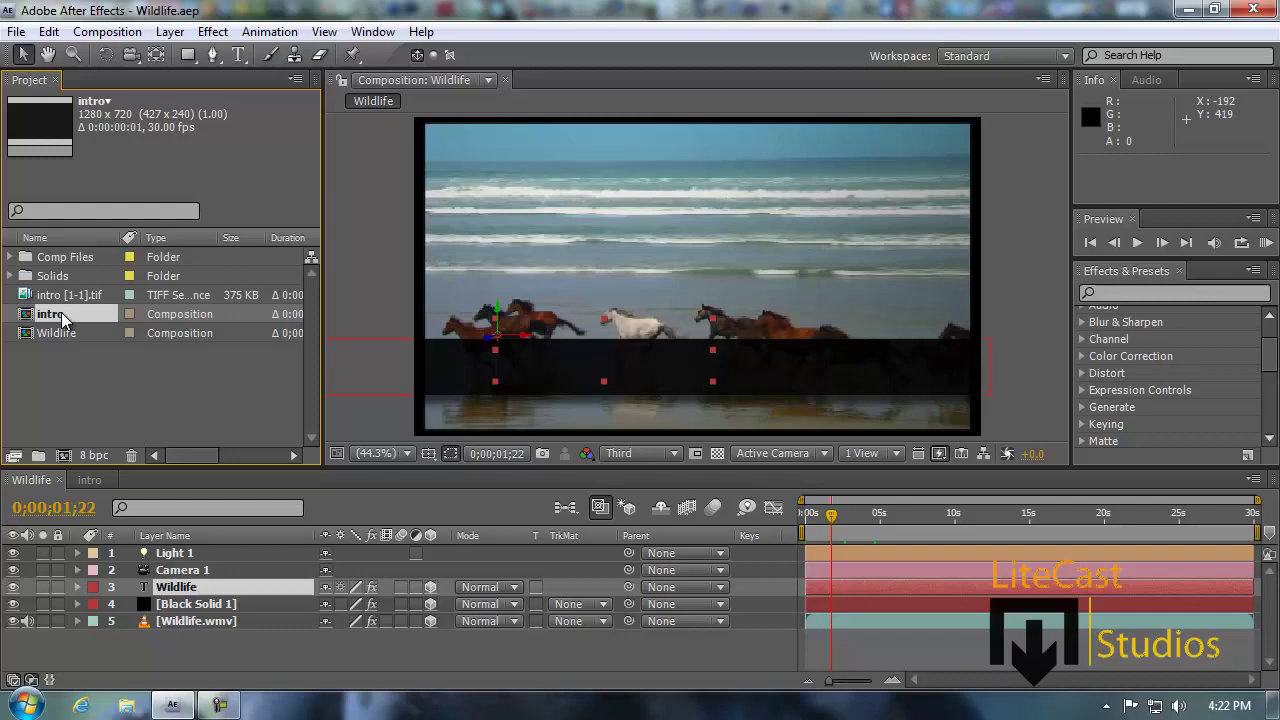
key("Delete")
left_click(676, 418)
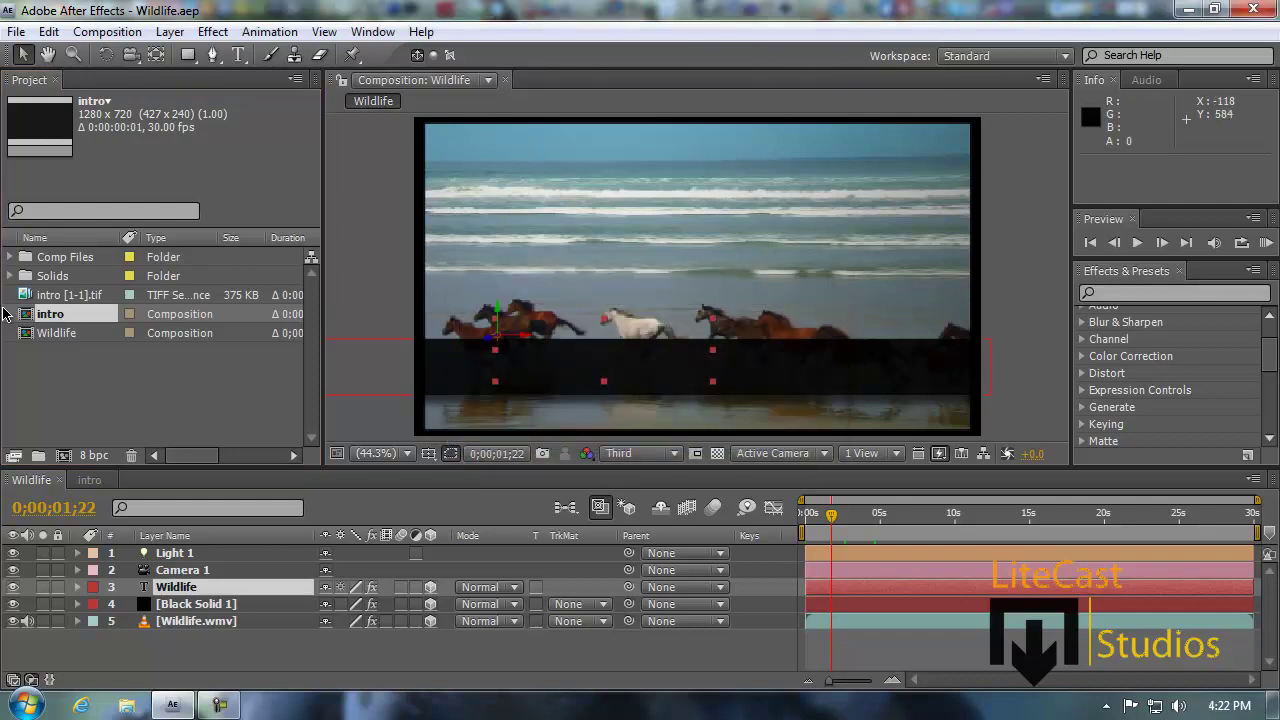
right_click(45, 322)
key("Escape")
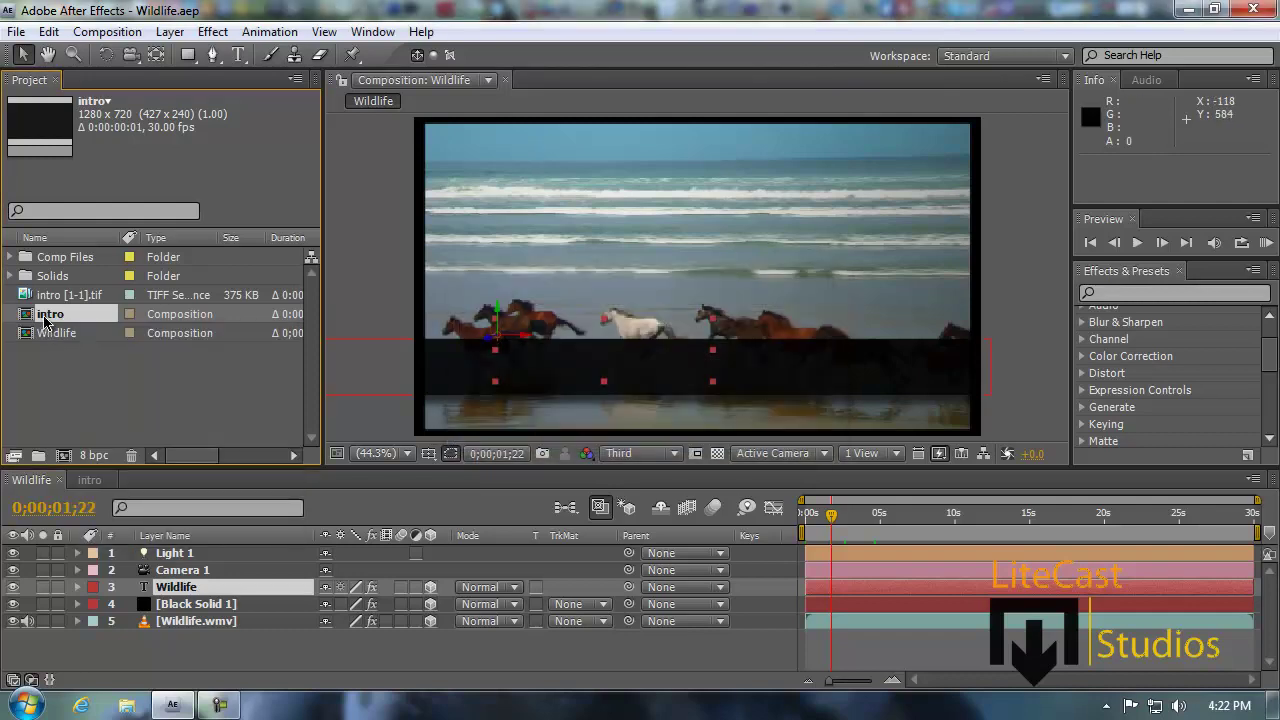
key("Delete")
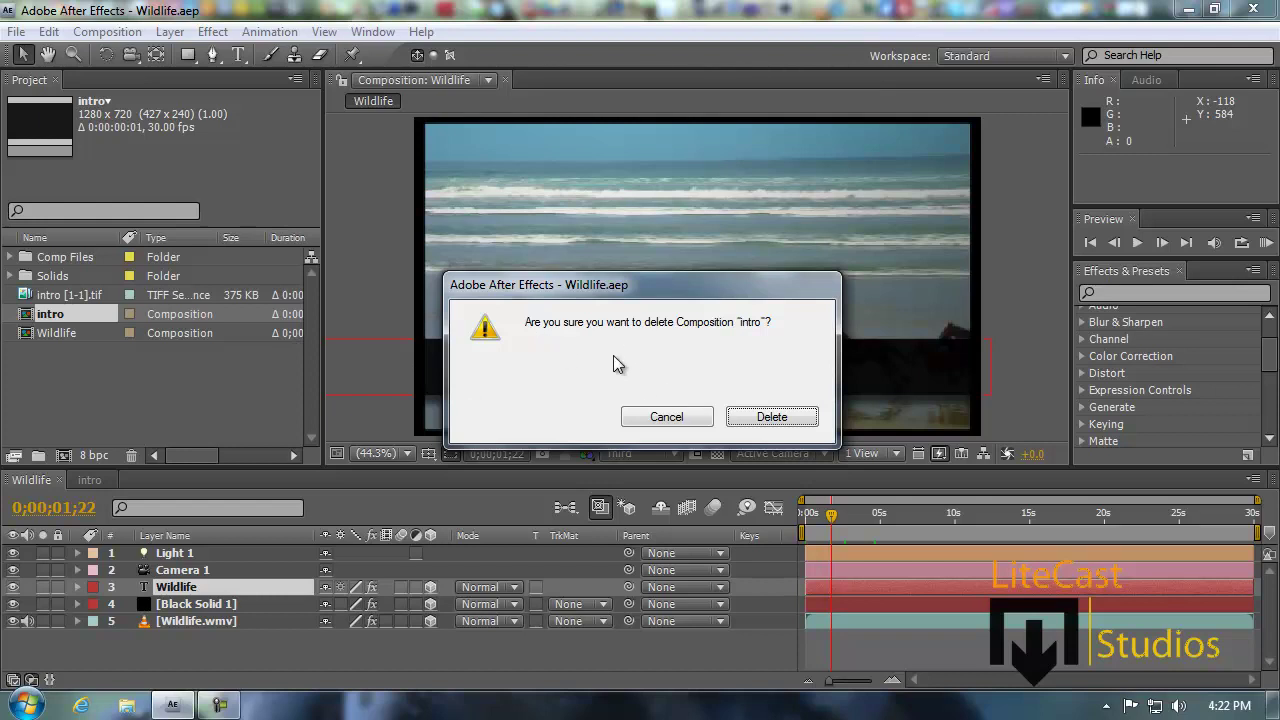
left_click(666, 417)
left_click_drag(40, 316, 134, 450)
left_click(770, 422)
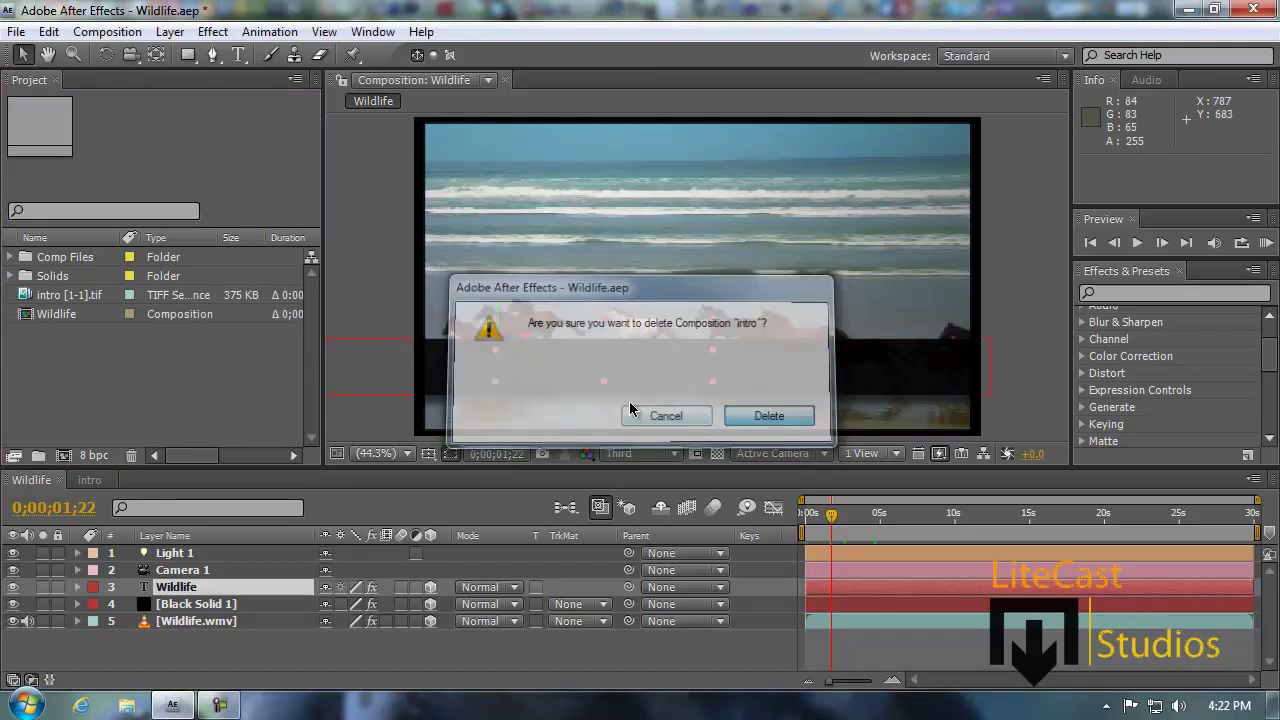
left_click(87, 297)
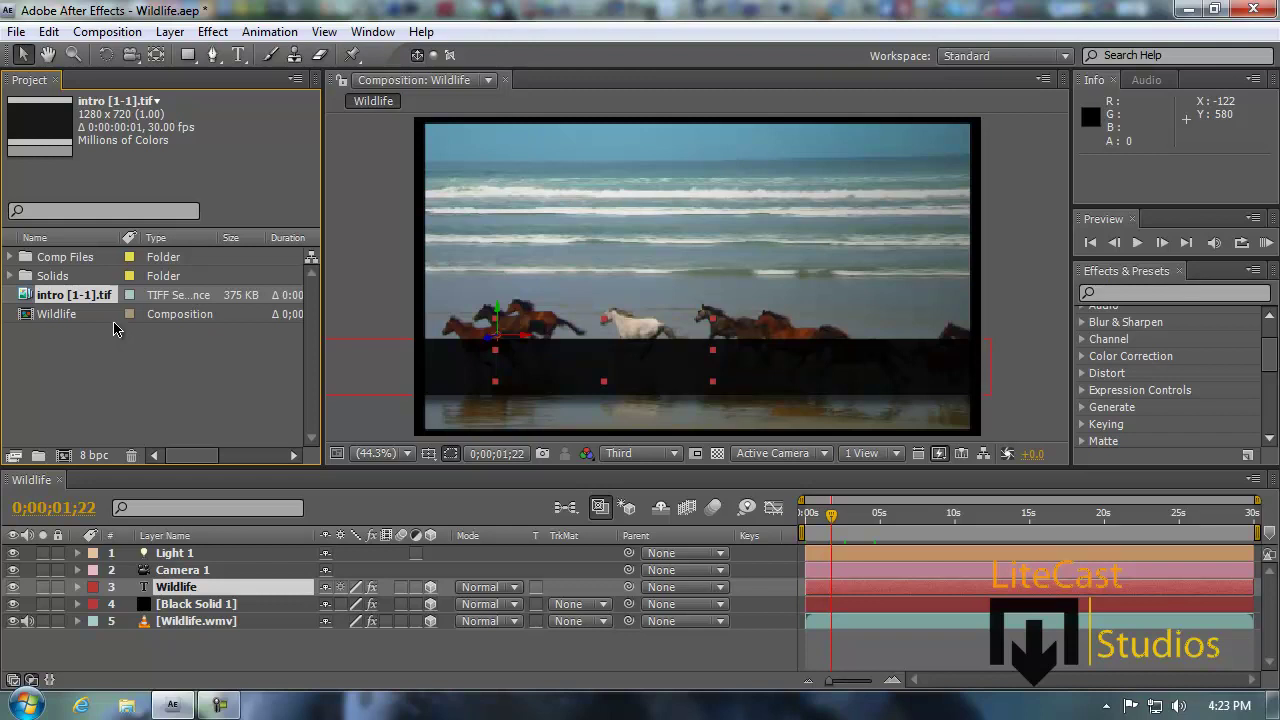
Make a new intro composition from intro [1-1].tif and view its timeline
mouse_move(390, 8)
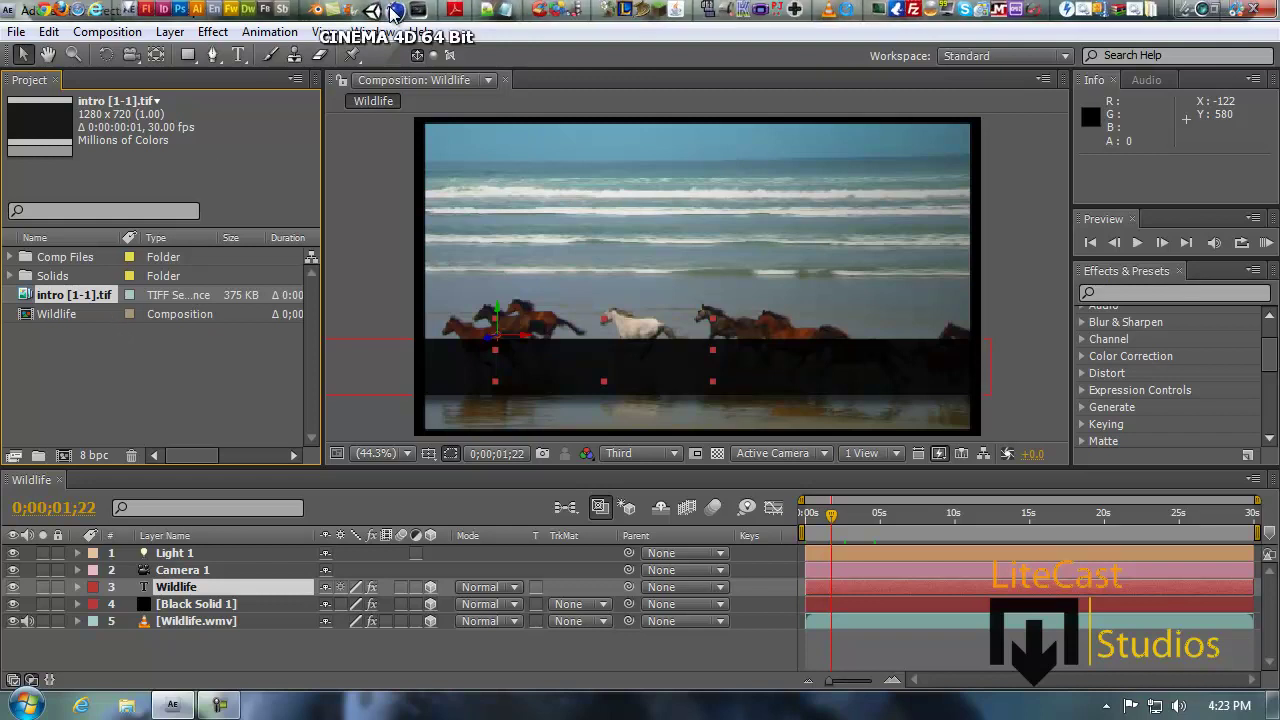
left_click_drag(80, 295, 63, 456)
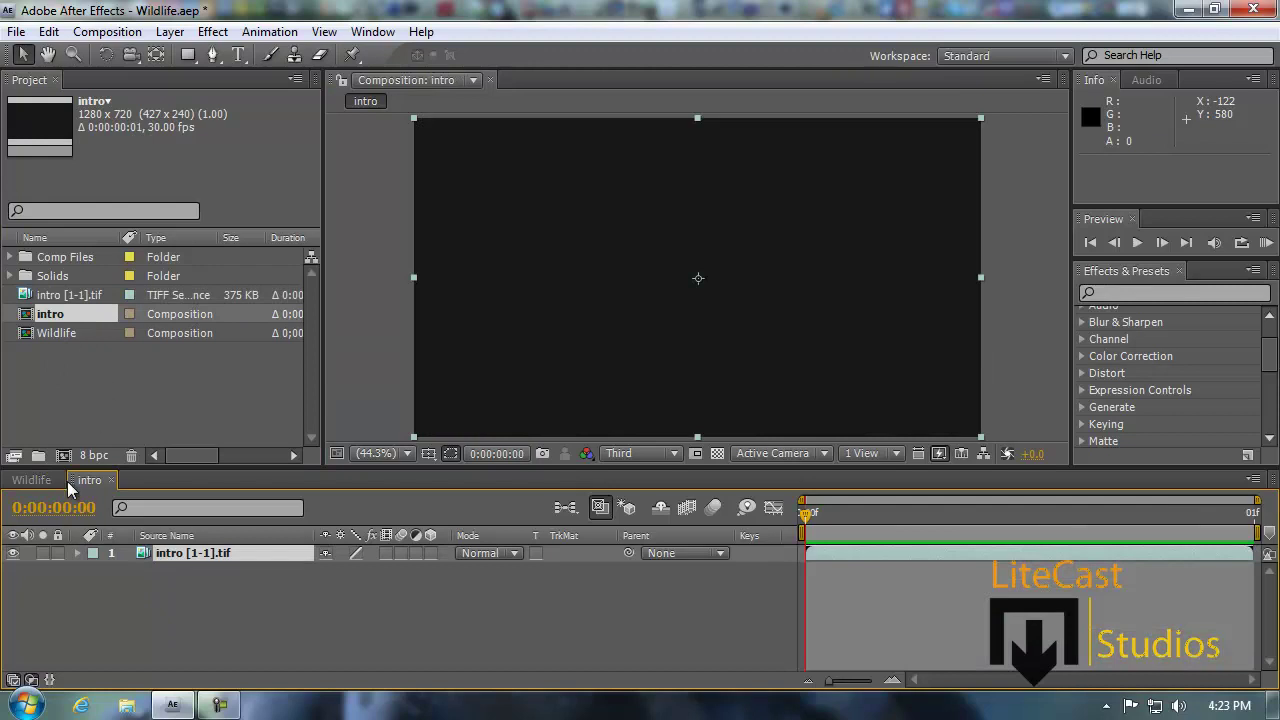
left_click(48, 479)
left_click(72, 478)
left_click(35, 483)
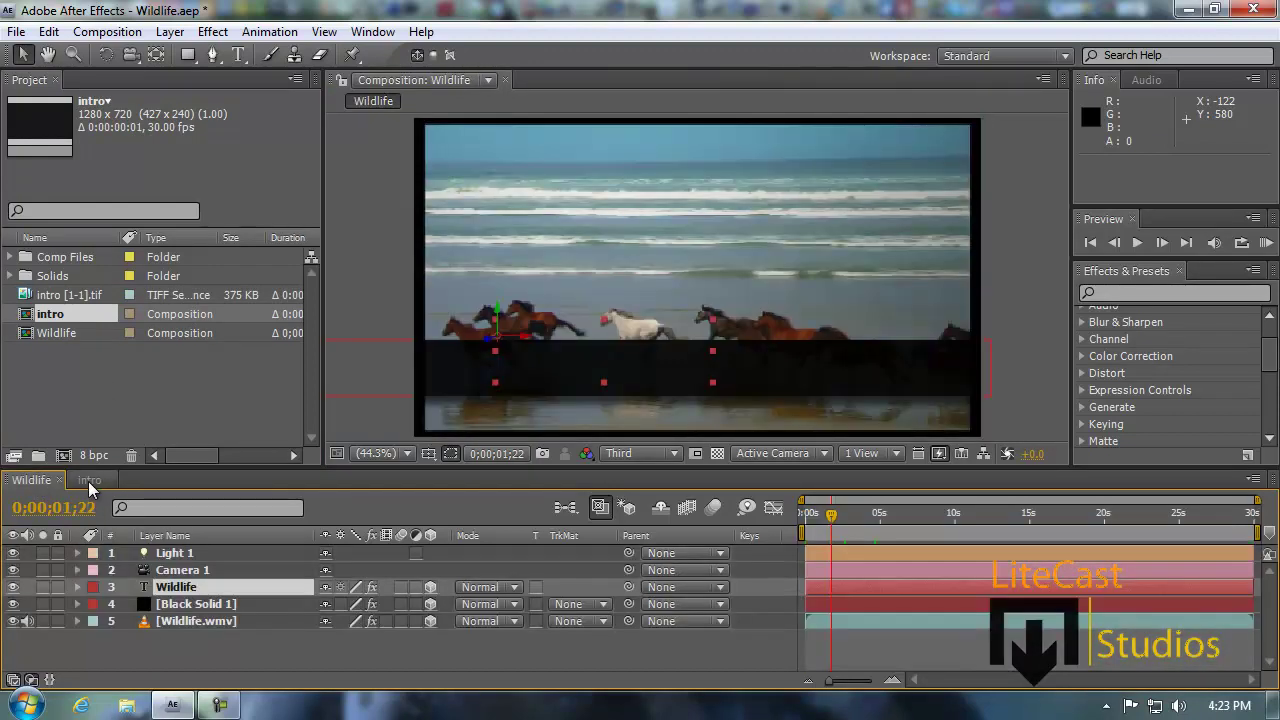
Toggle between the intro and Wildlife timeline tabs, finishing on Wildlife
left_click(88, 481)
left_click(35, 480)
left_click(84, 480)
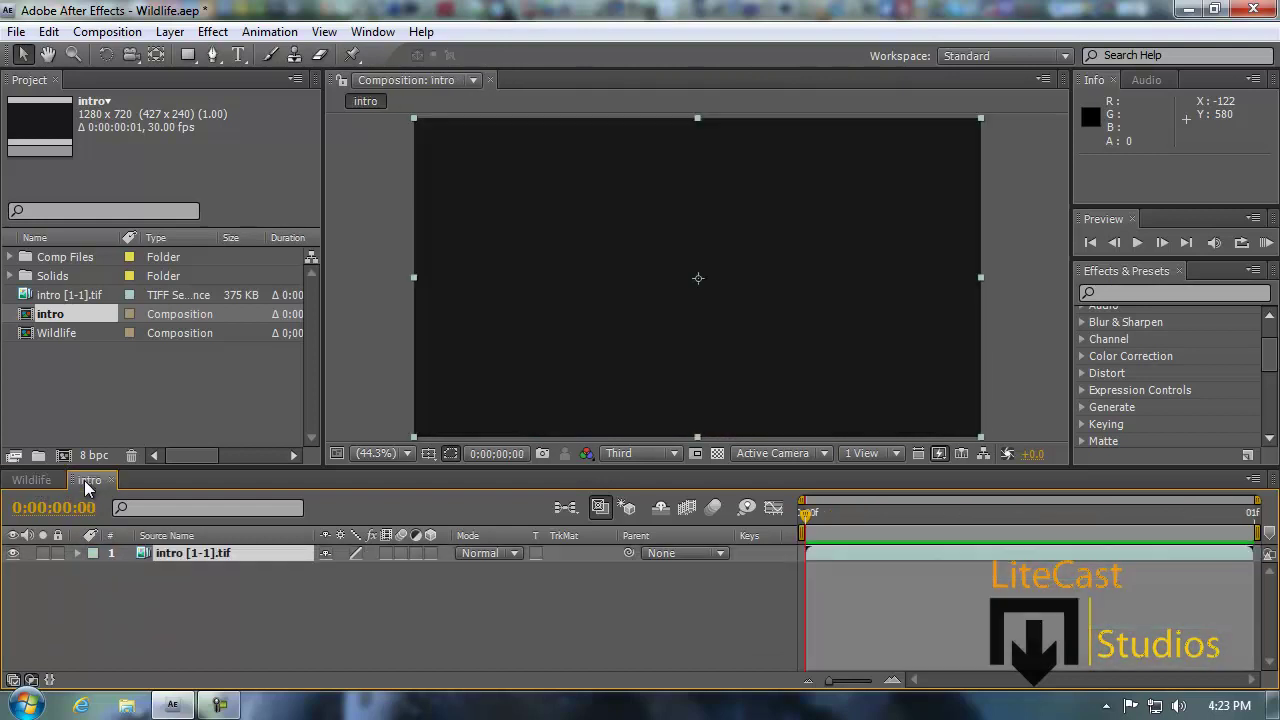
left_click(41, 479)
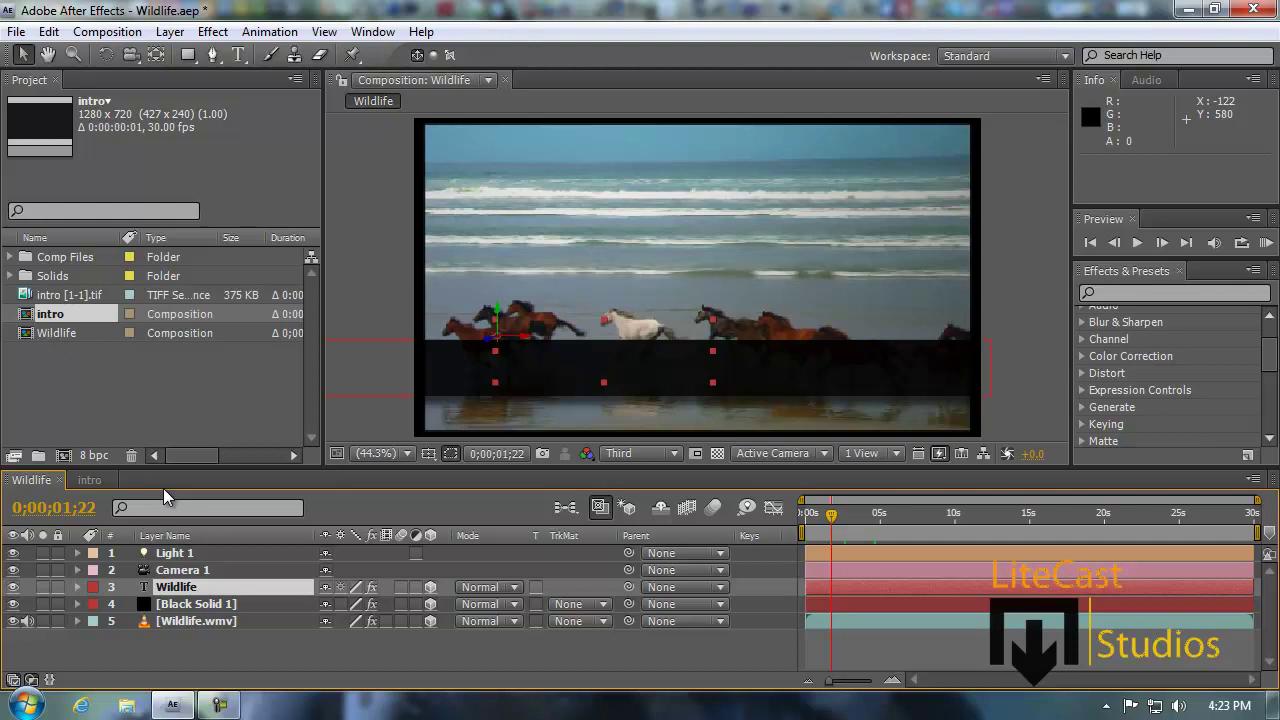
left_click(140, 426)
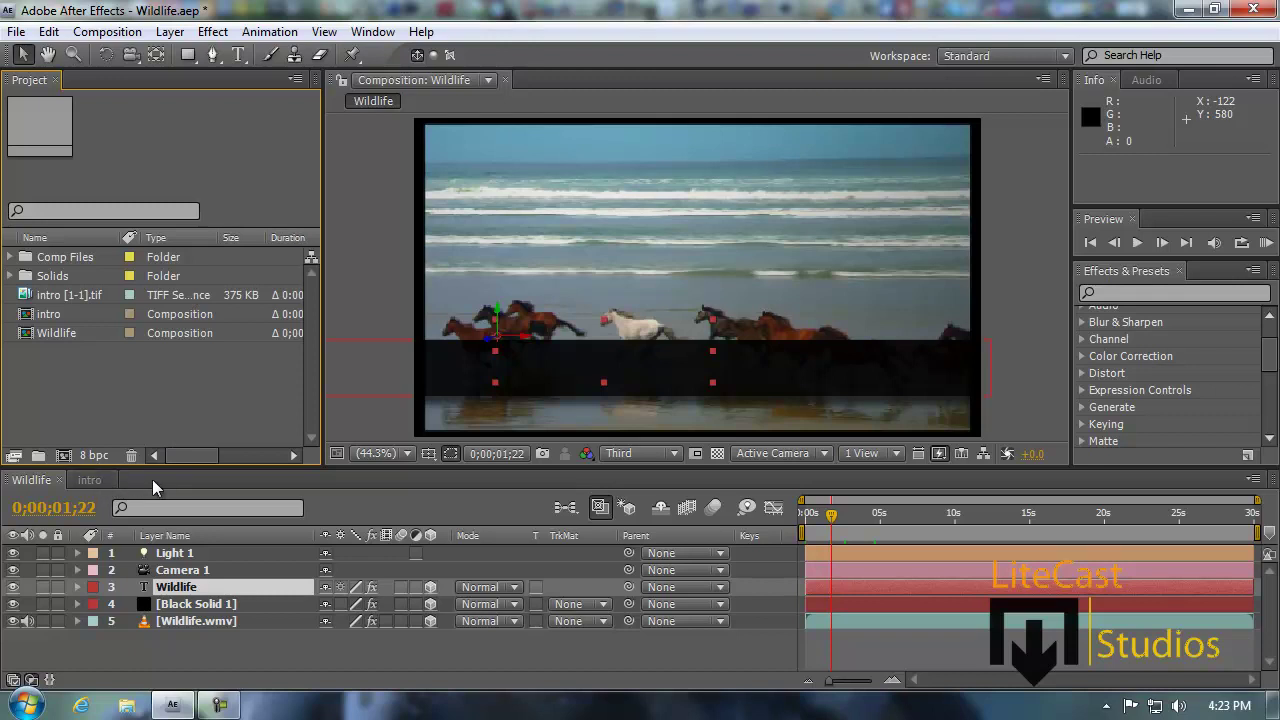
left_click(92, 480)
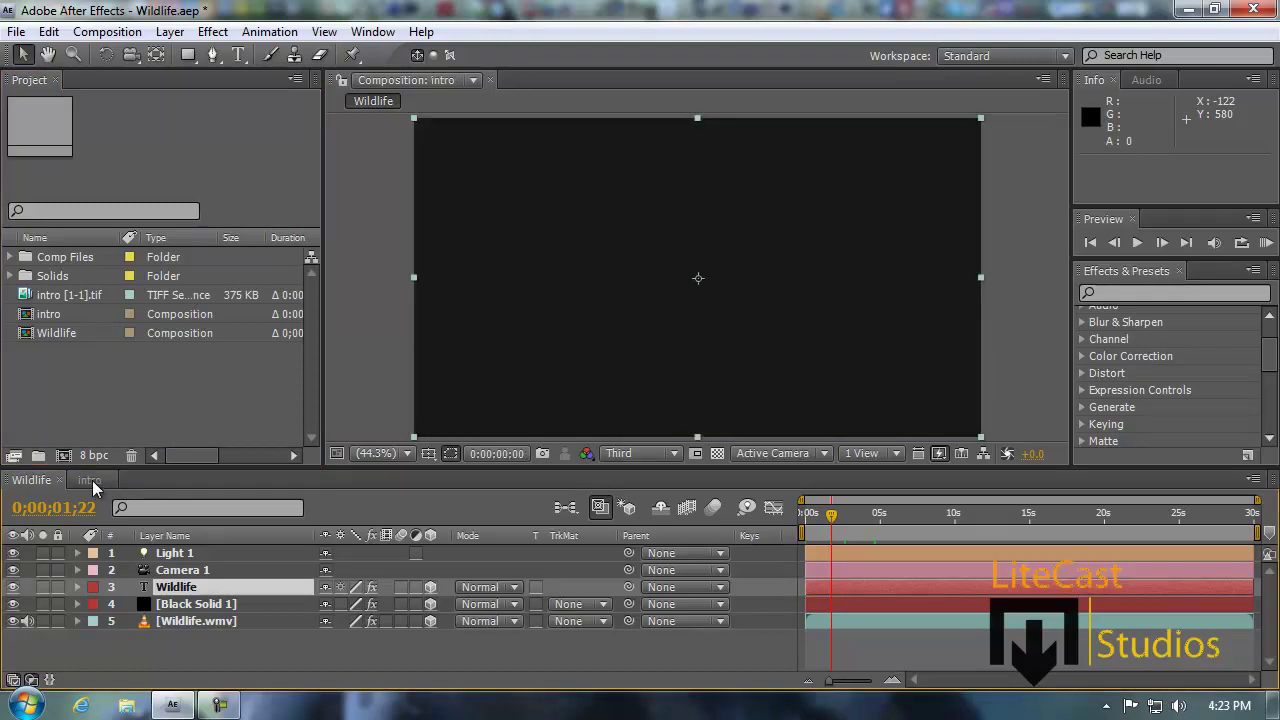
left_click(36, 479)
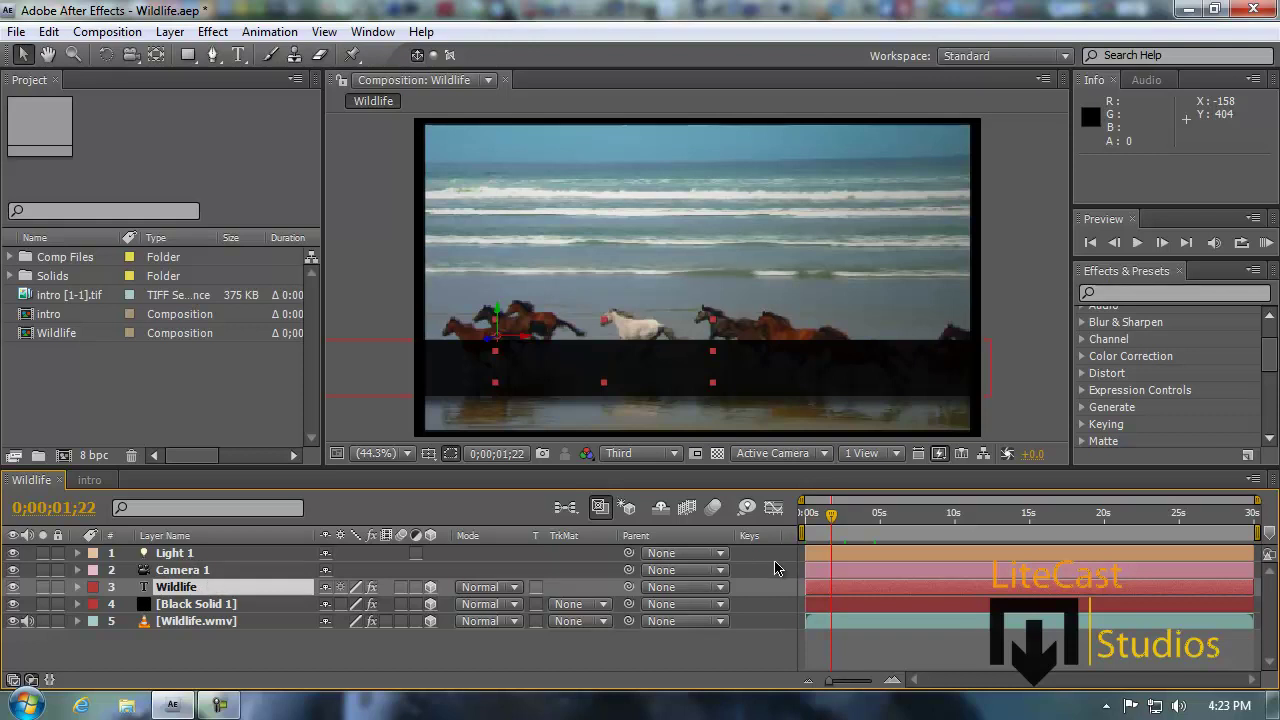
Set the current time to 0;00;03;14, then lock and unlock all five layers
left_click(867, 524)
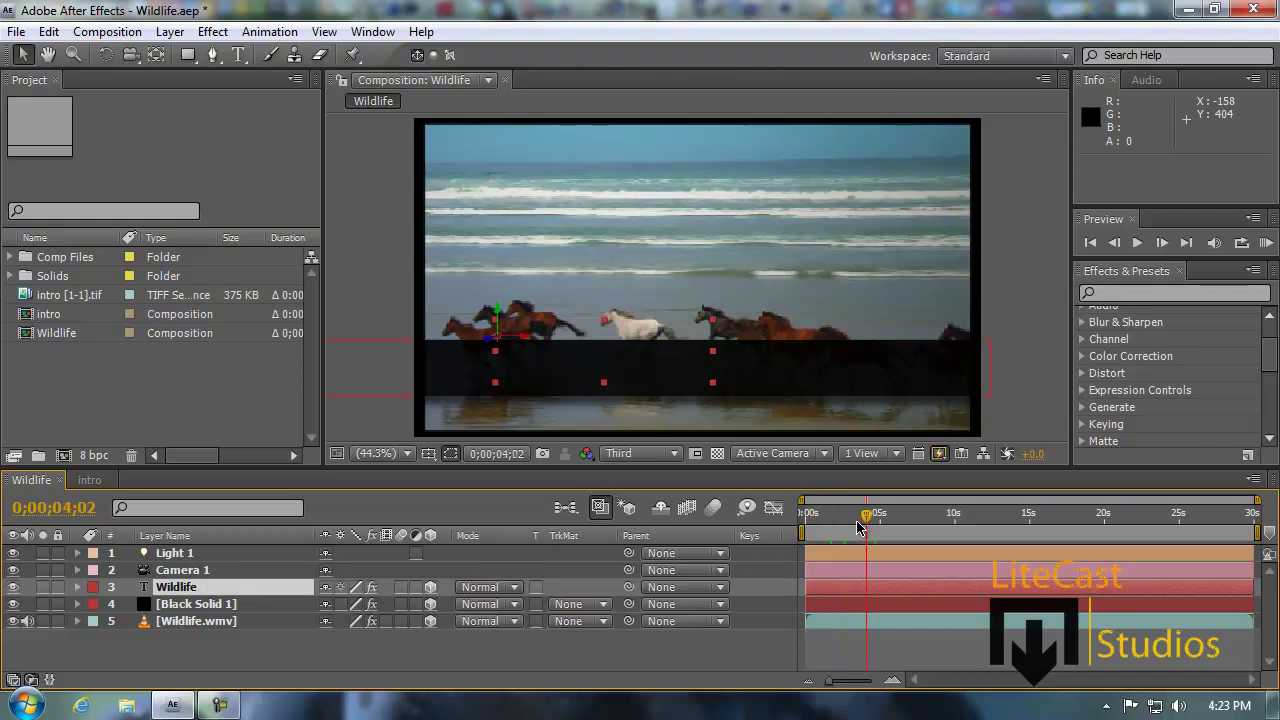
left_click(857, 524)
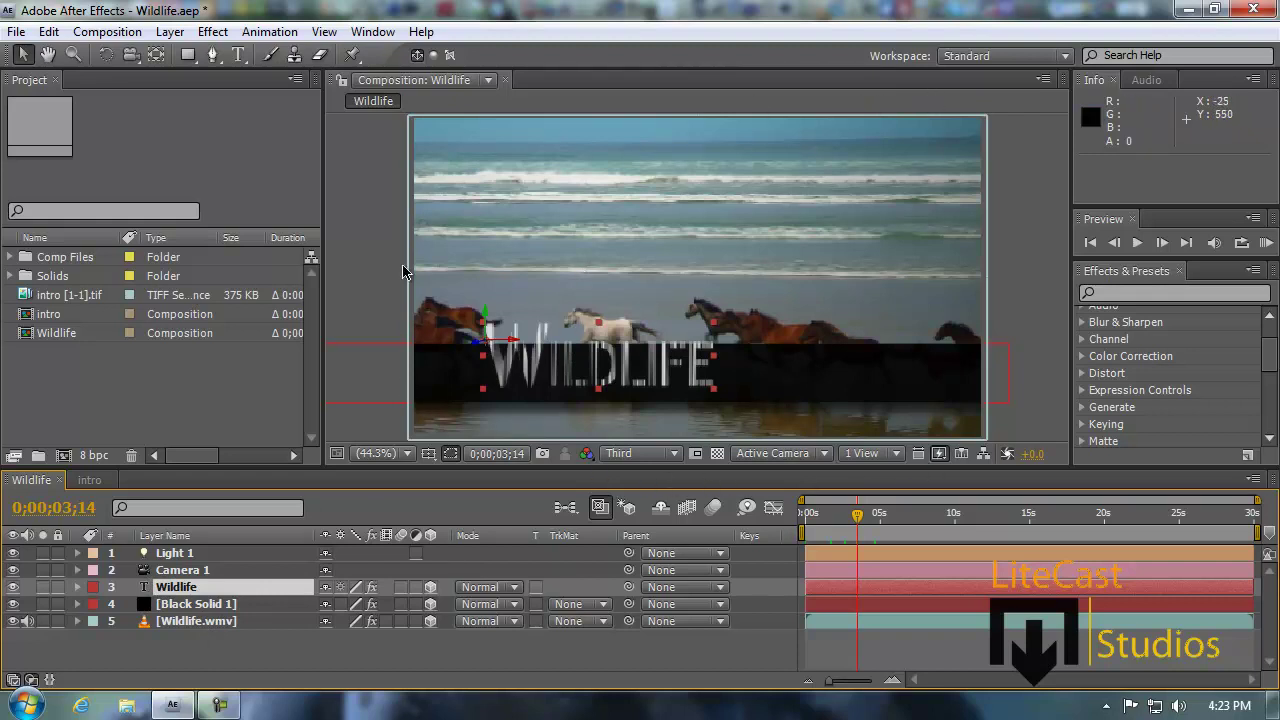
left_click_drag(52, 621, 57, 553)
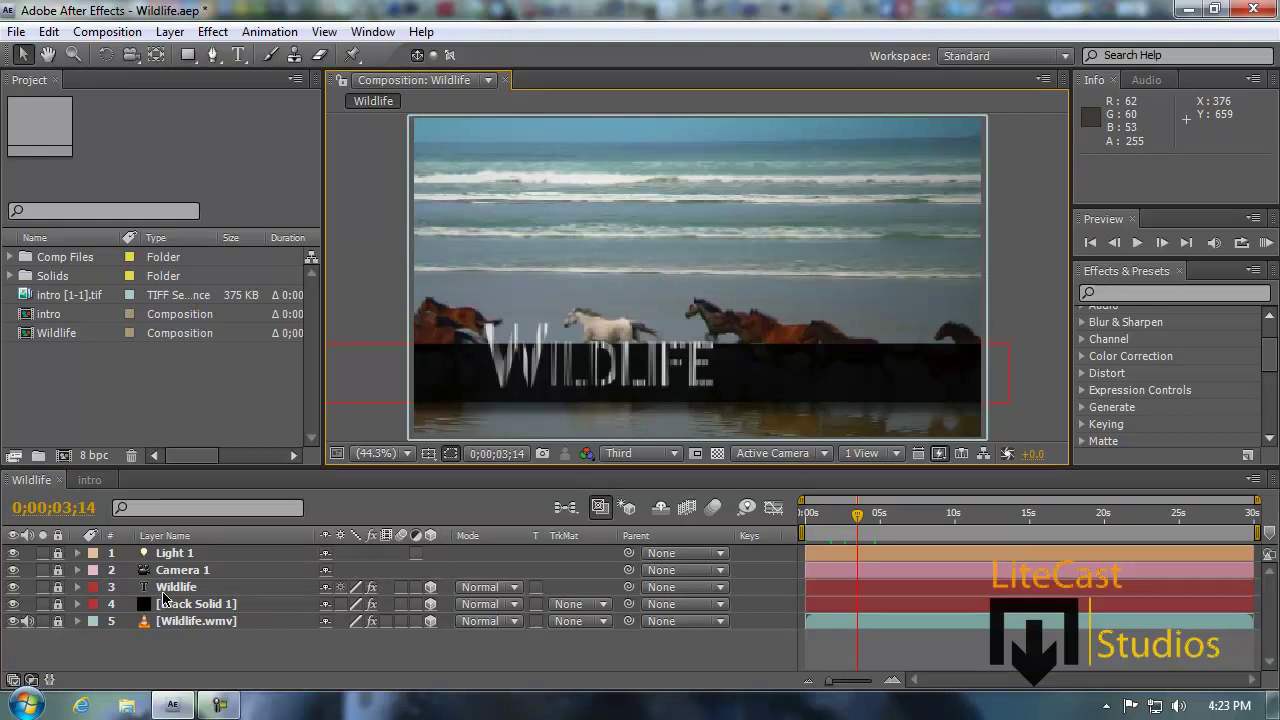
left_click_drag(57, 553, 57, 621)
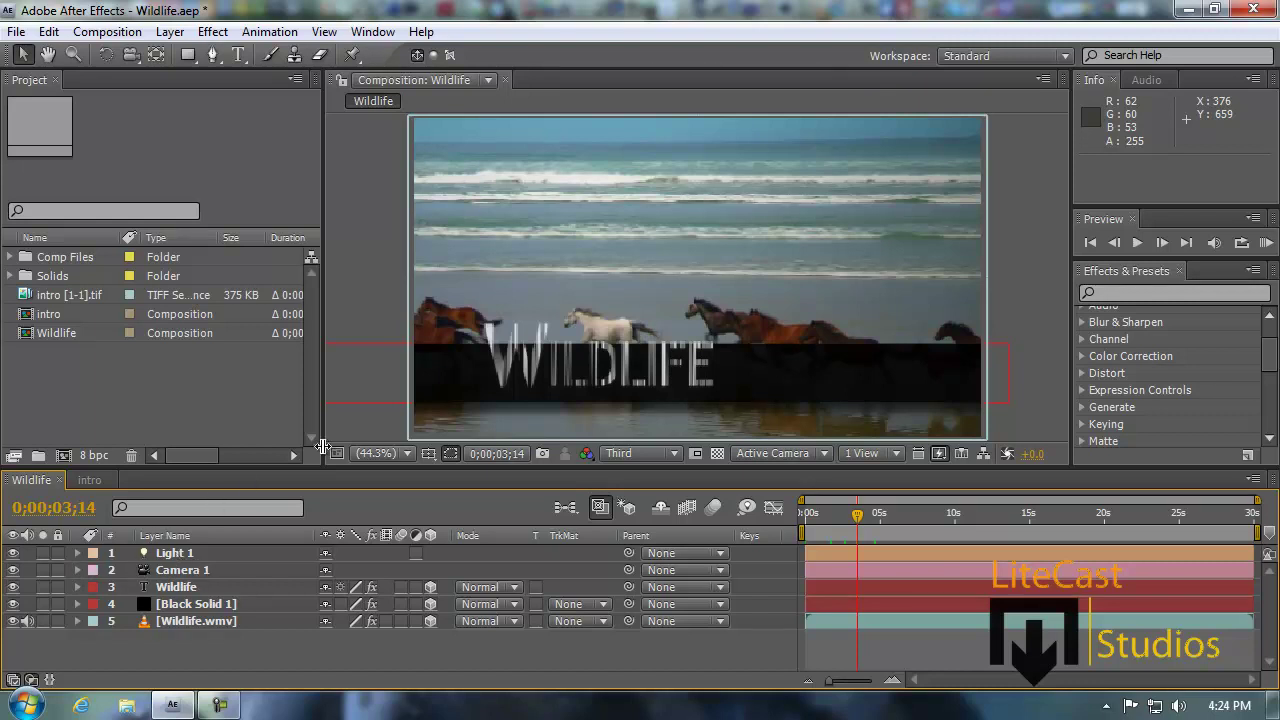
Lock Light 1, toggle Solo on Wildlife.wmv, return to the start, and expand Black Solid 1
left_click(57, 555)
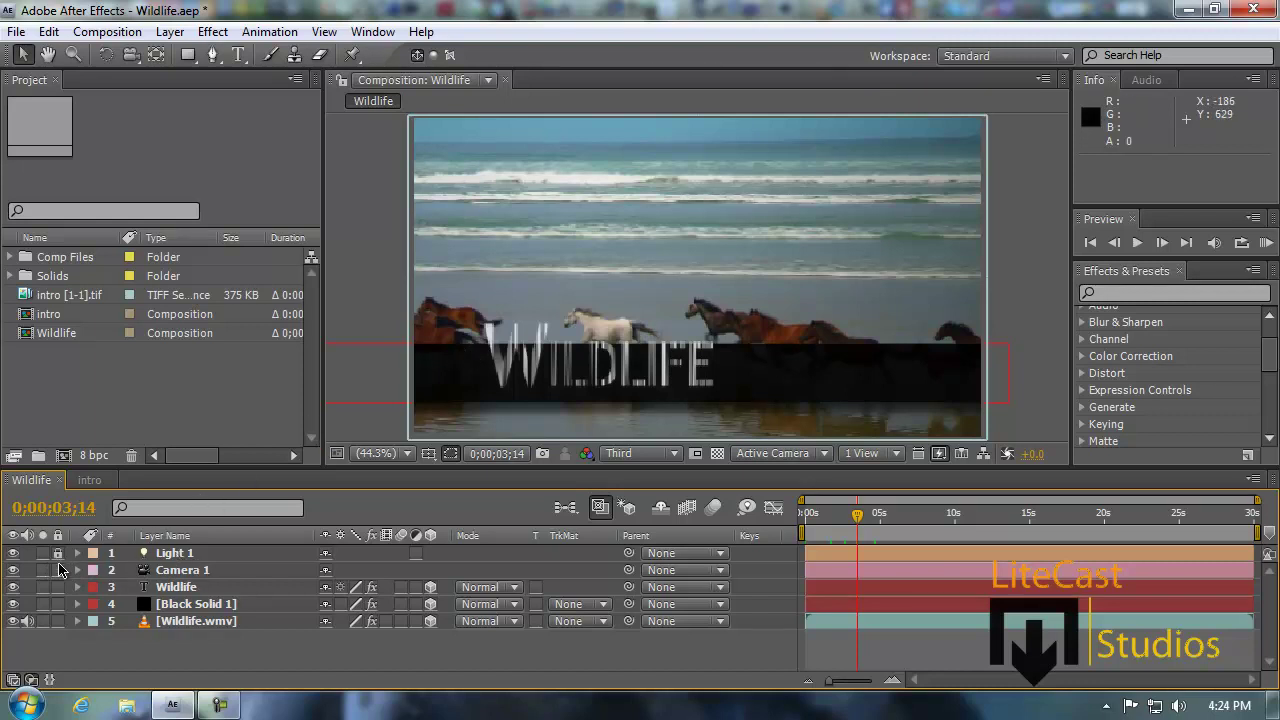
left_click(42, 622)
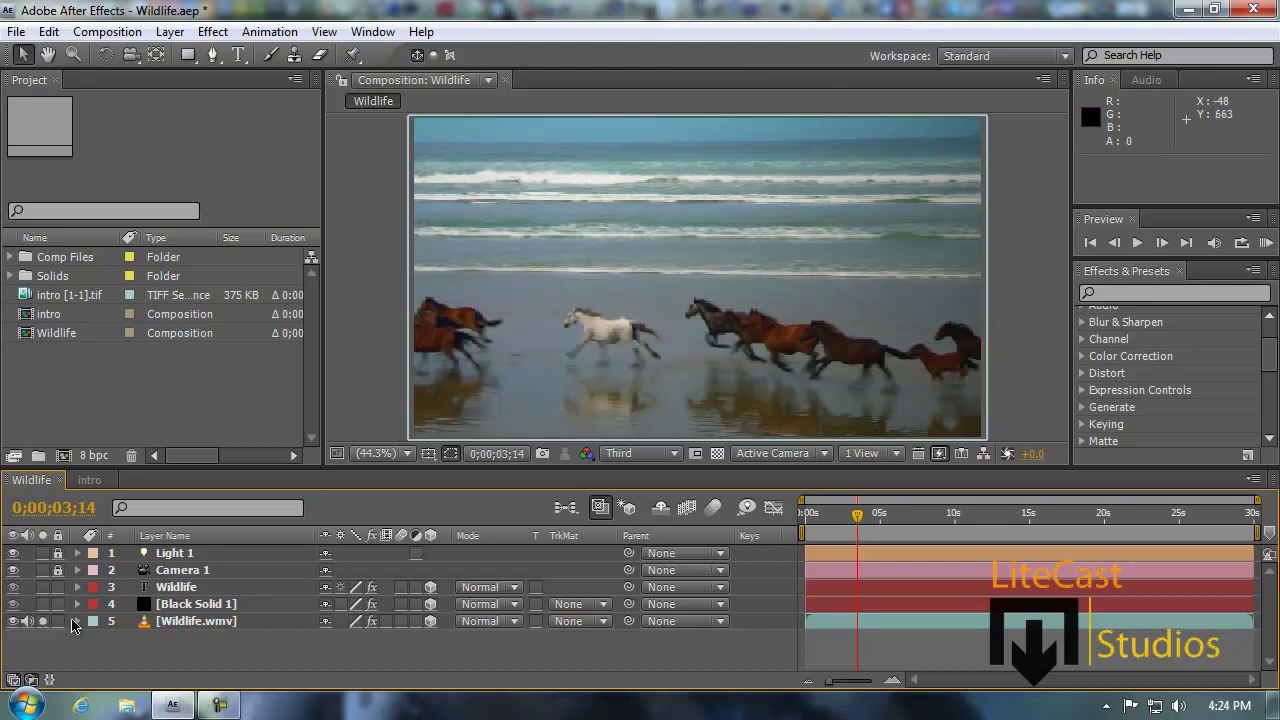
left_click(42, 621)
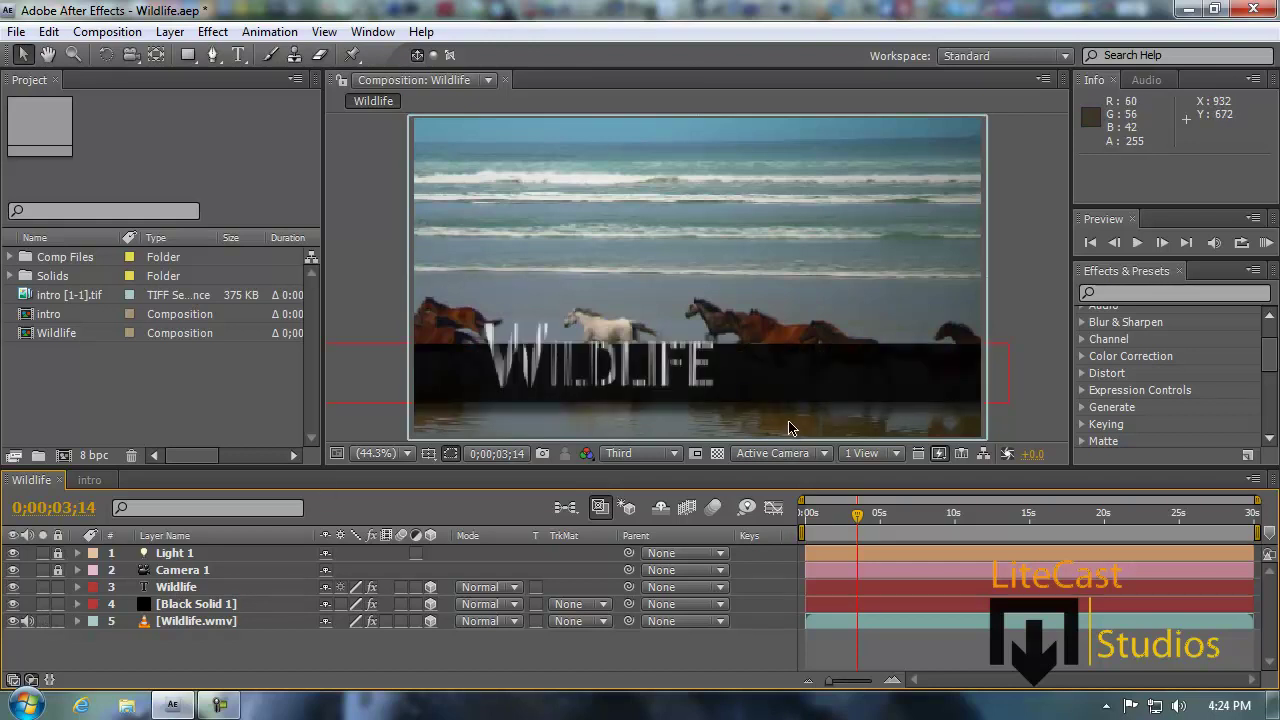
left_click(881, 529)
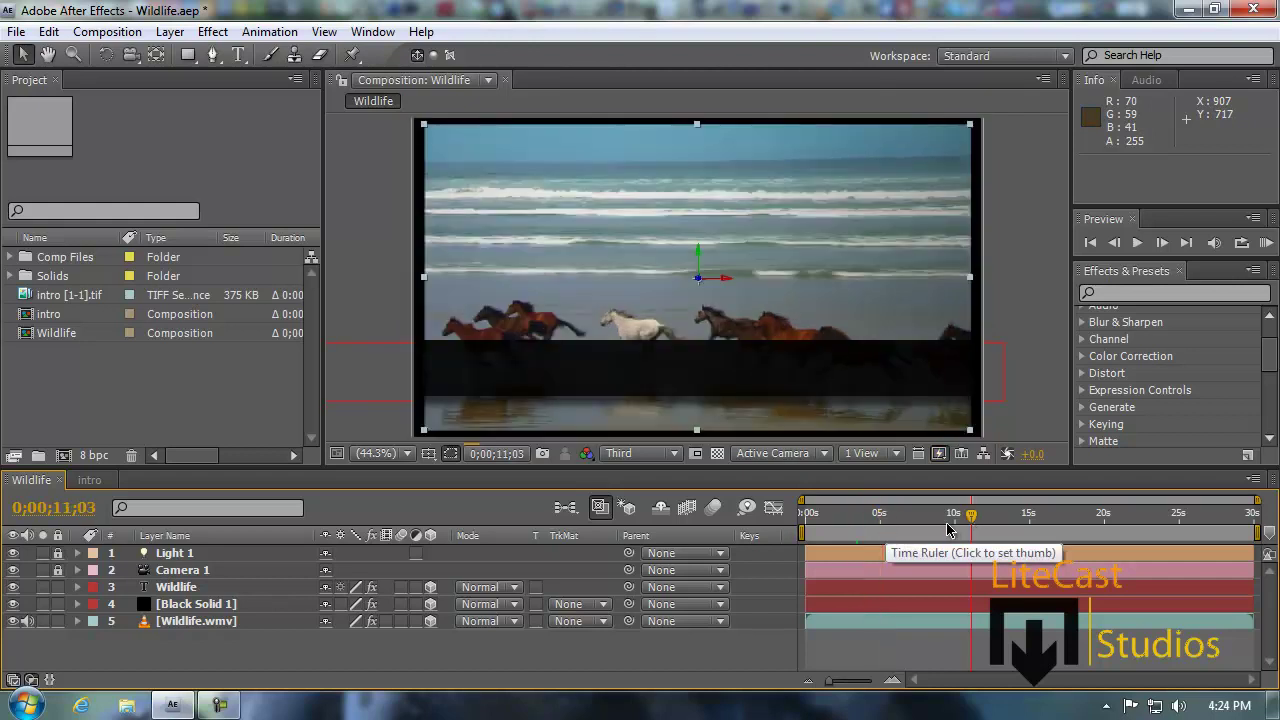
key("Home")
left_click(77, 604)
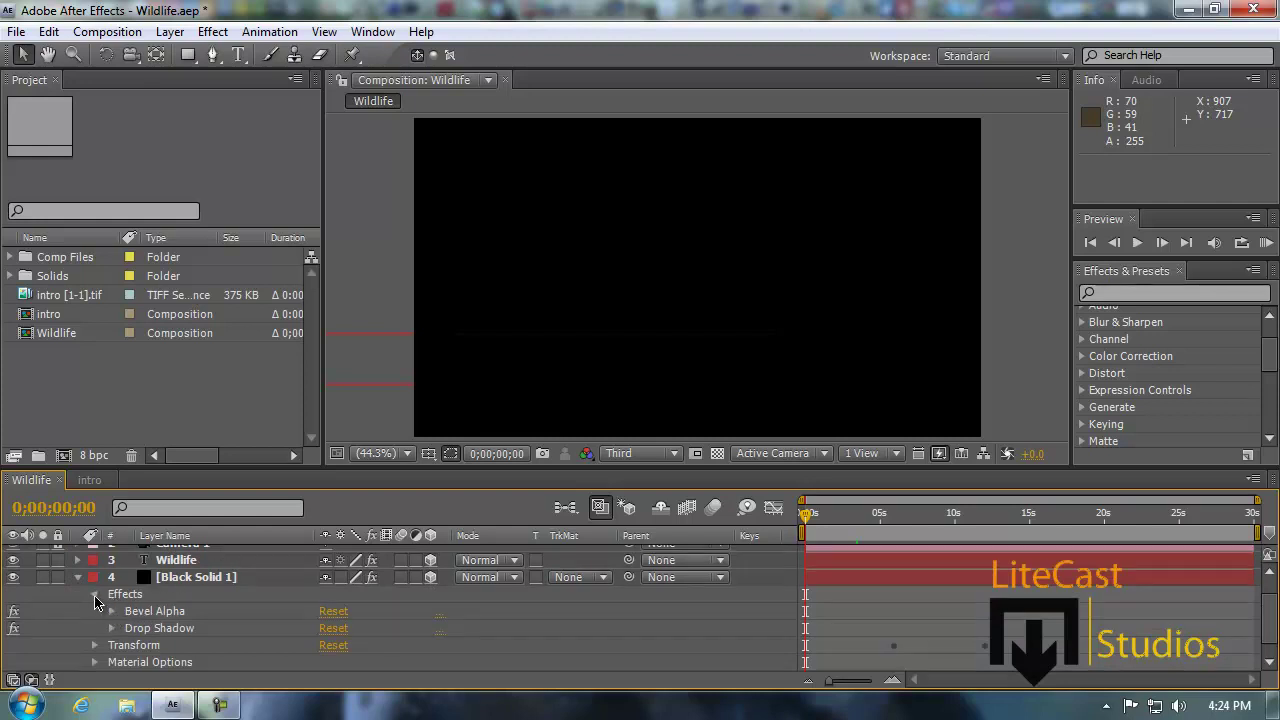
Review Black Solid 1's Bevel Alpha and Drop Shadow in Effect Controls, then collapse the layer and close the panel
left_click(96, 597)
left_click(96, 611)
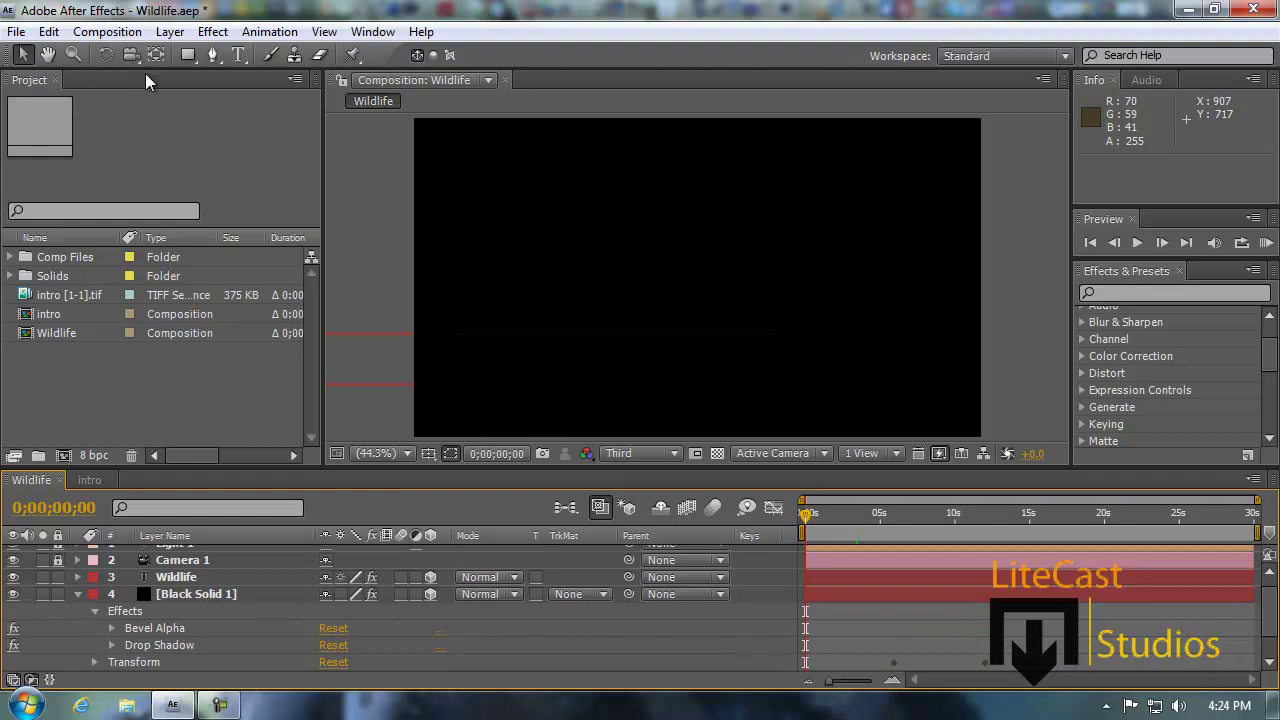
double_click(137, 628)
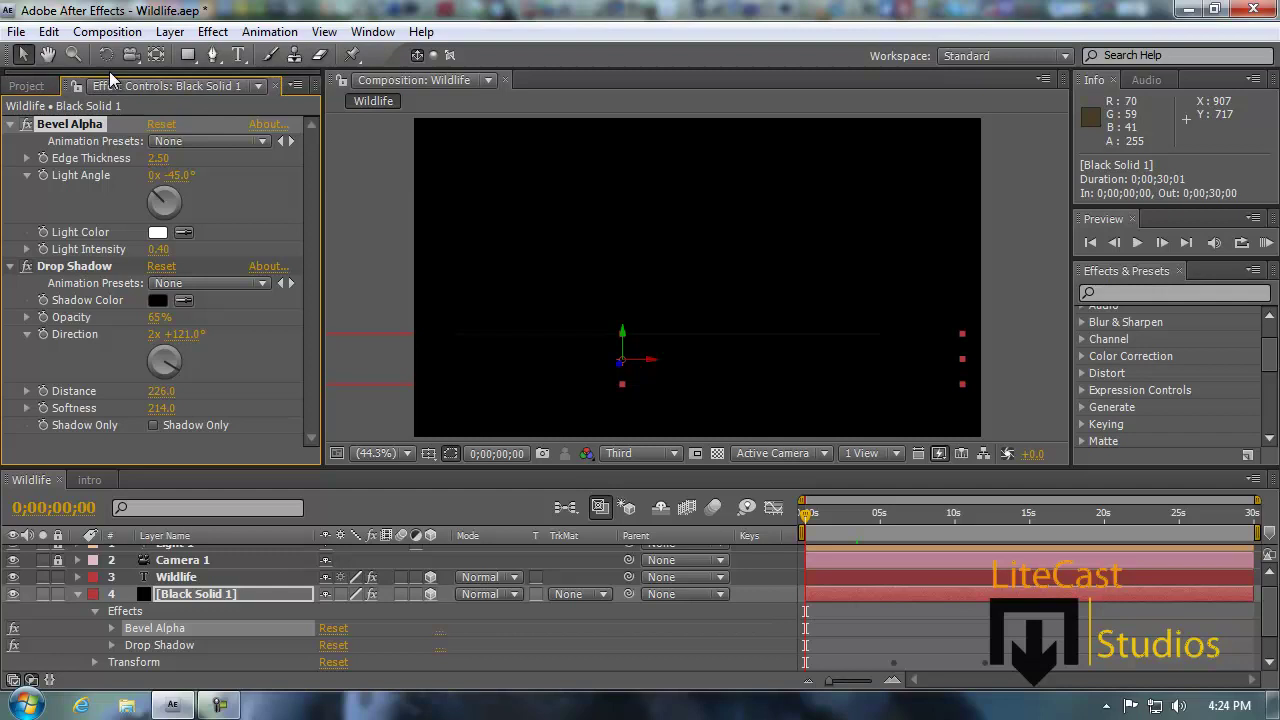
left_click(40, 87)
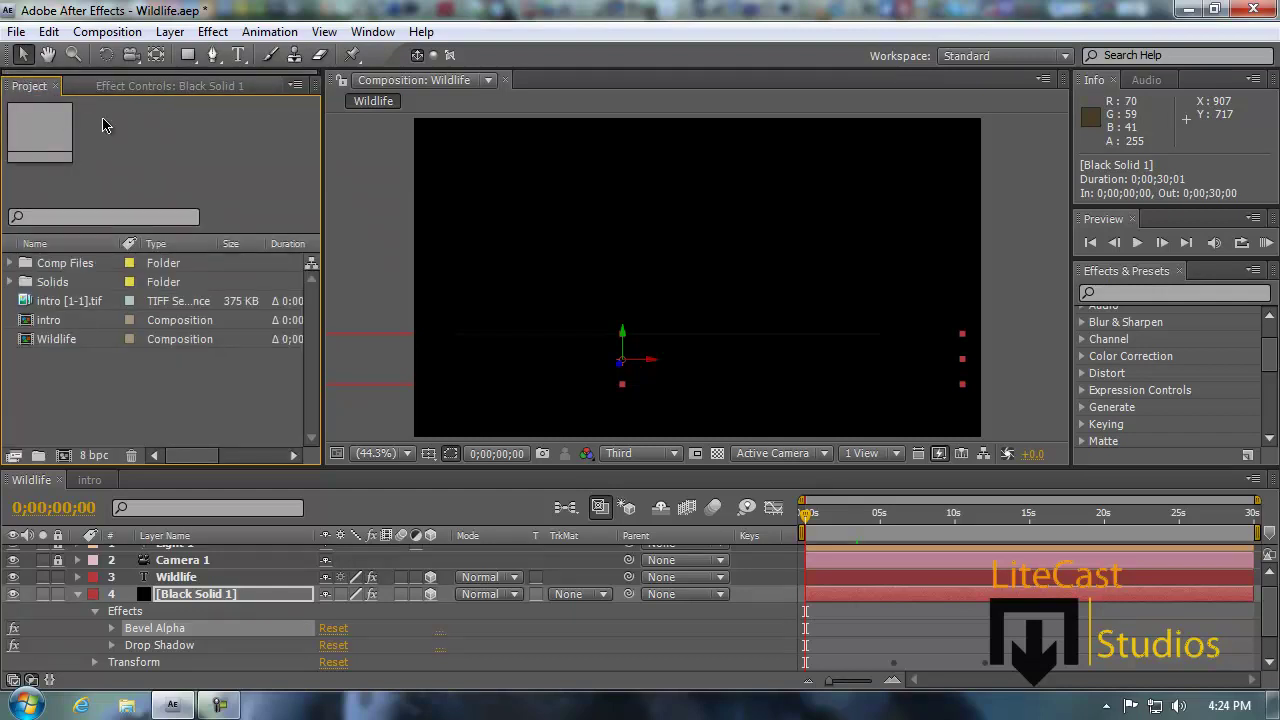
left_click(95, 611)
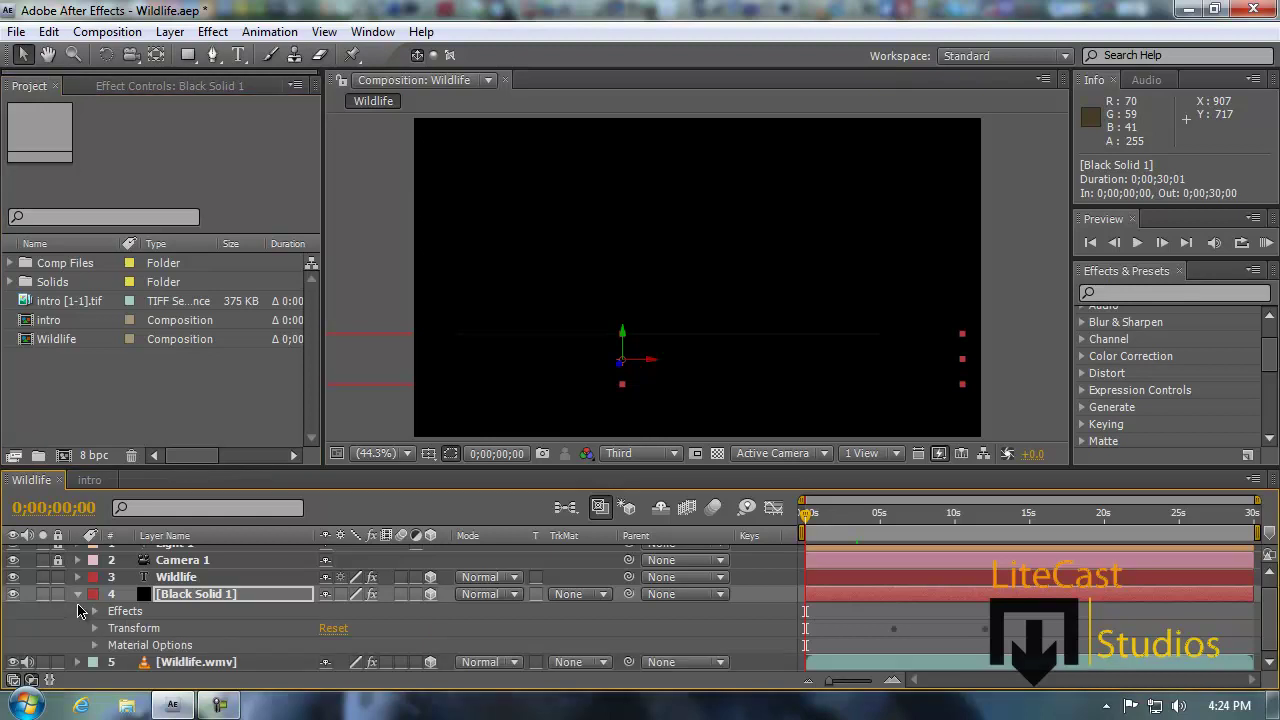
left_click(78, 594)
left_click(199, 81)
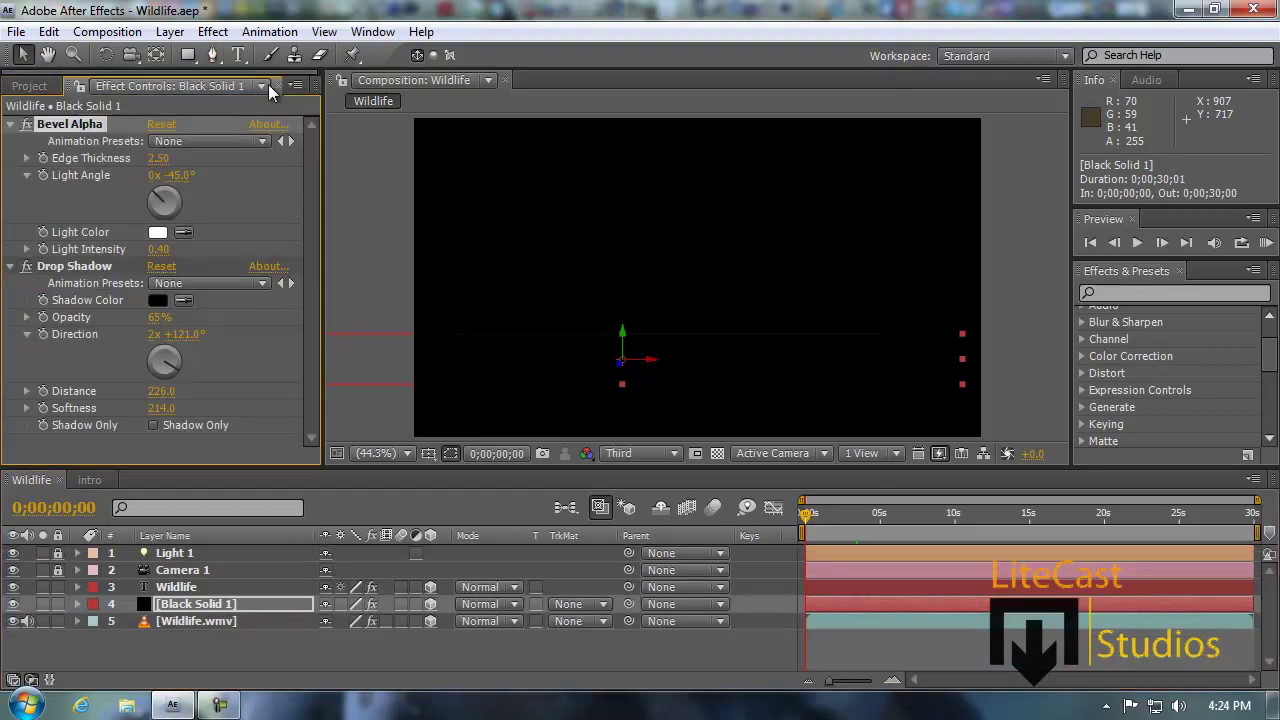
left_click(270, 84)
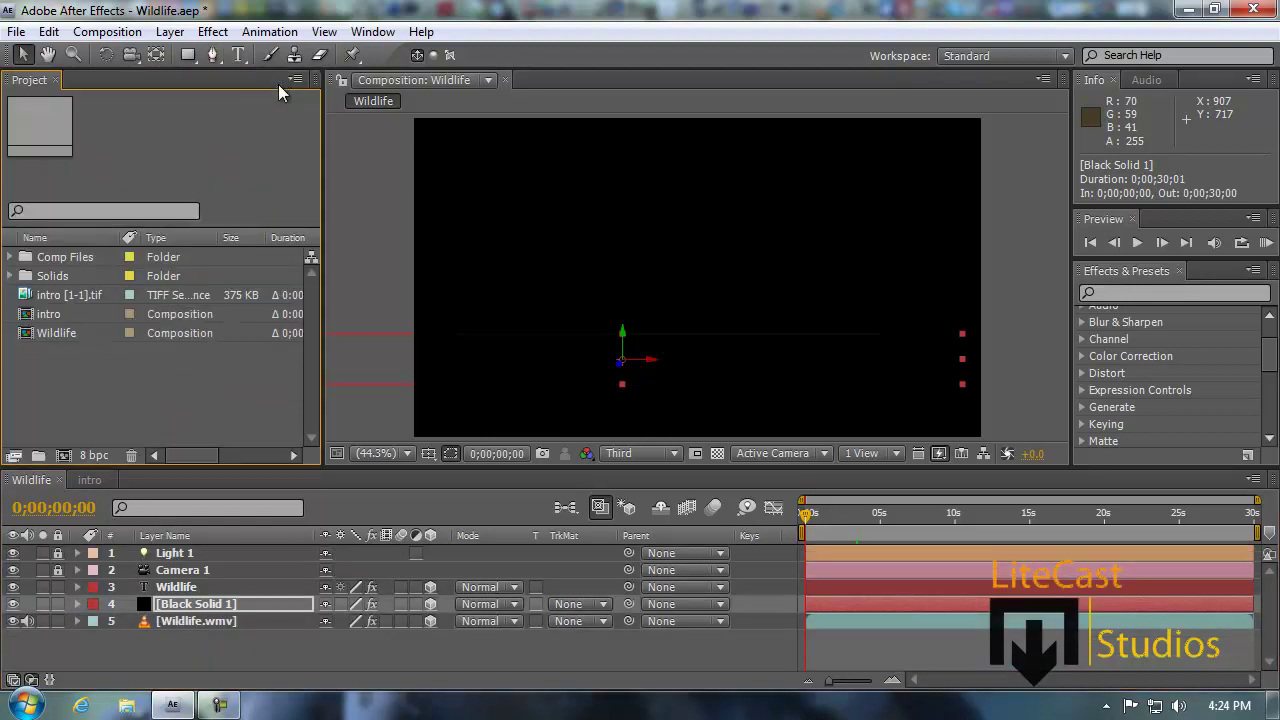
Lock layers 3–5, then scrub the comp and stop at 0;00;05;11 on the WILDLIFE title
left_click_drag(57, 588, 58, 622)
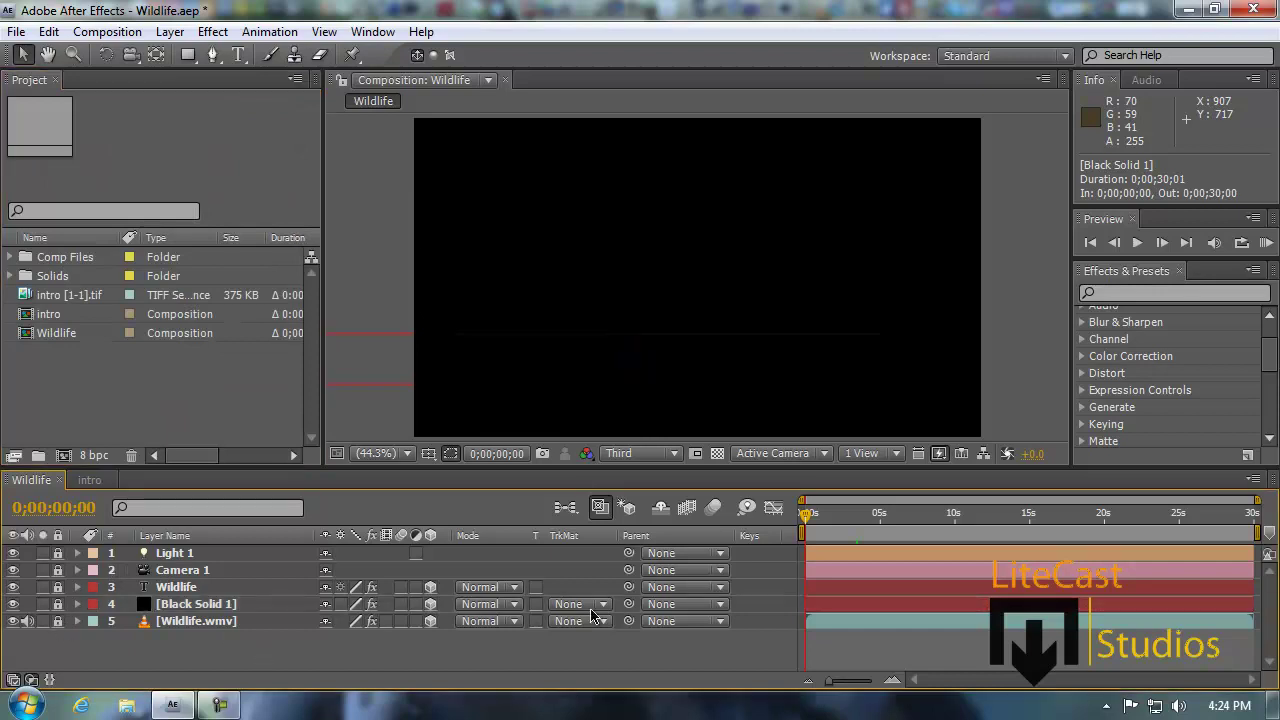
left_click(957, 516)
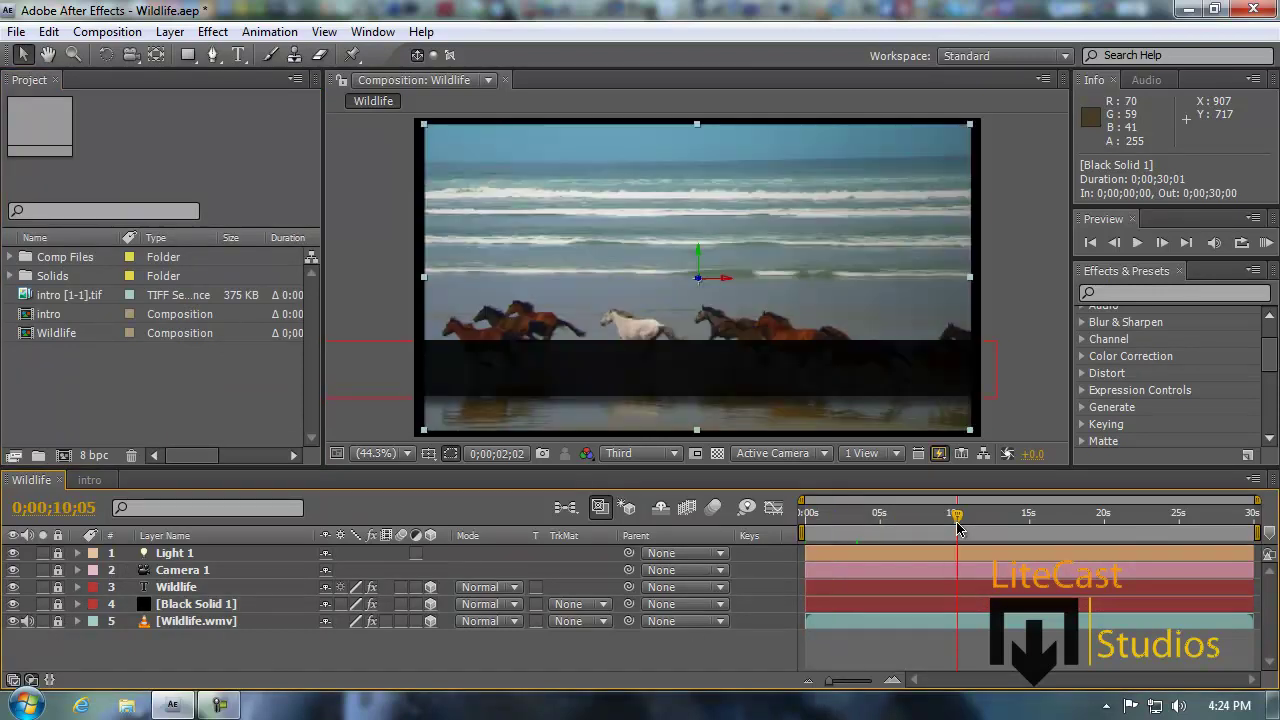
key("Home")
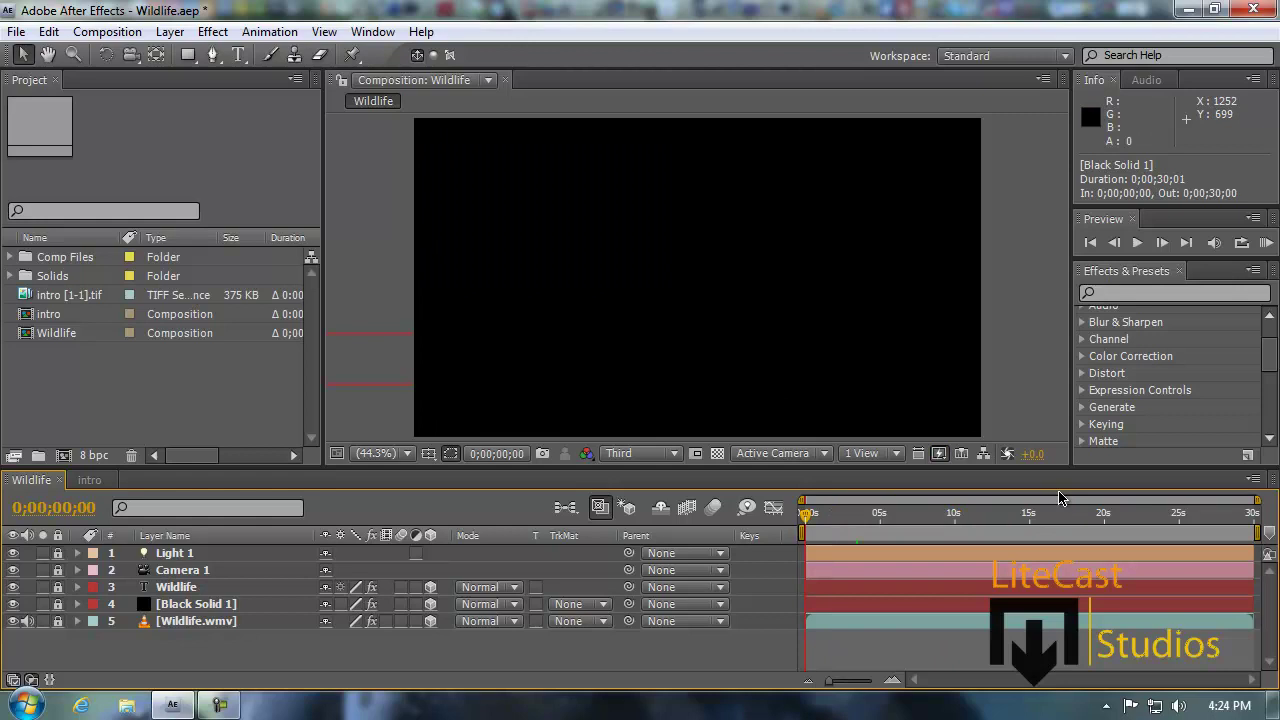
left_click(1006, 505)
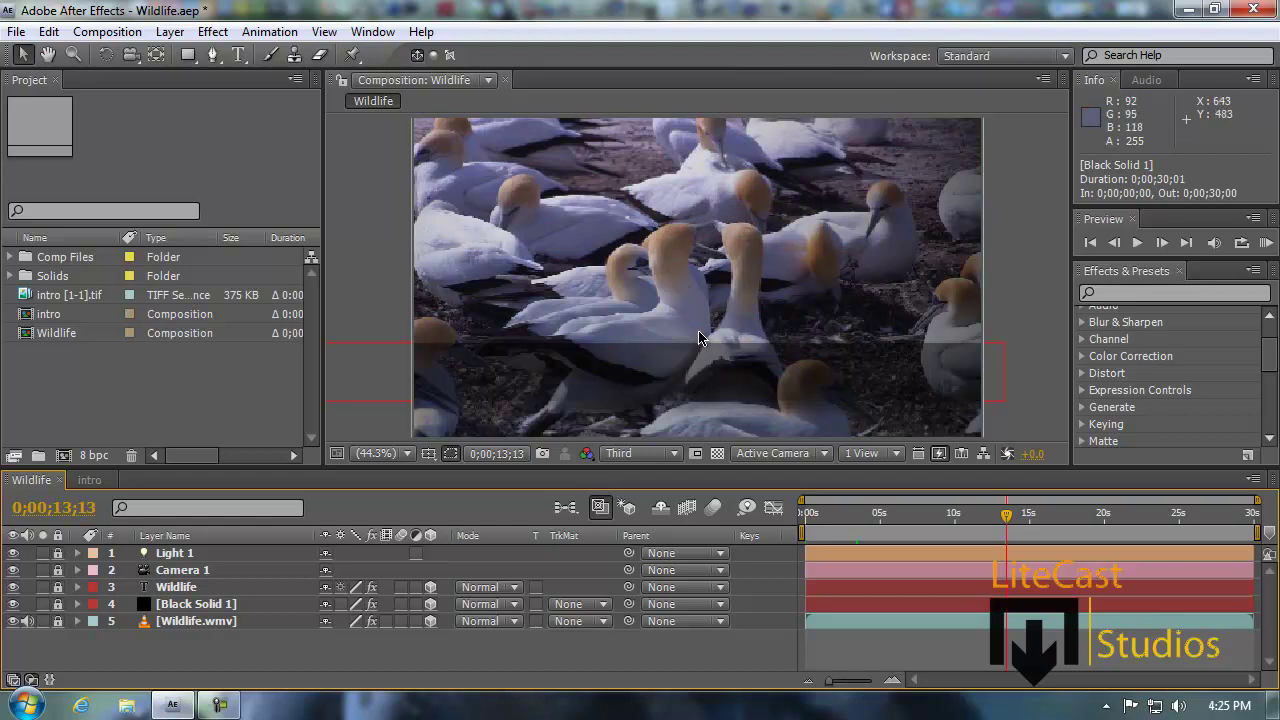
left_click(983, 514)
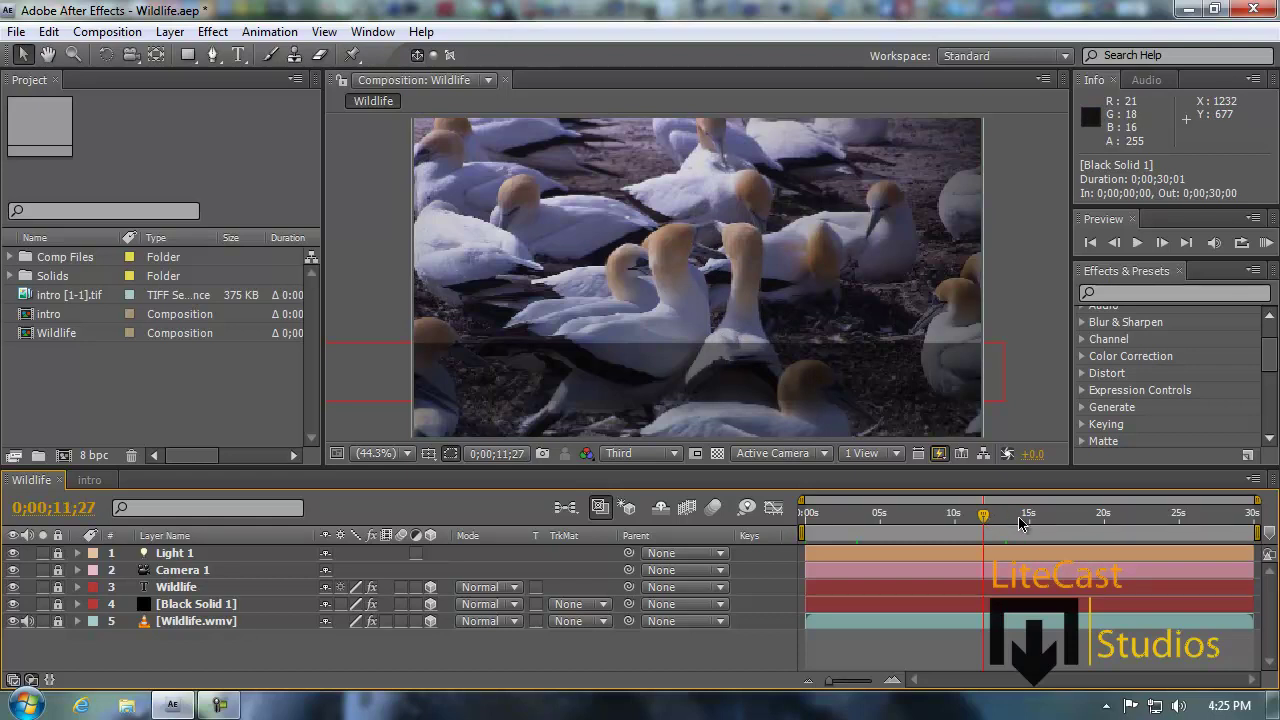
left_click_drag(983, 514, 919, 514)
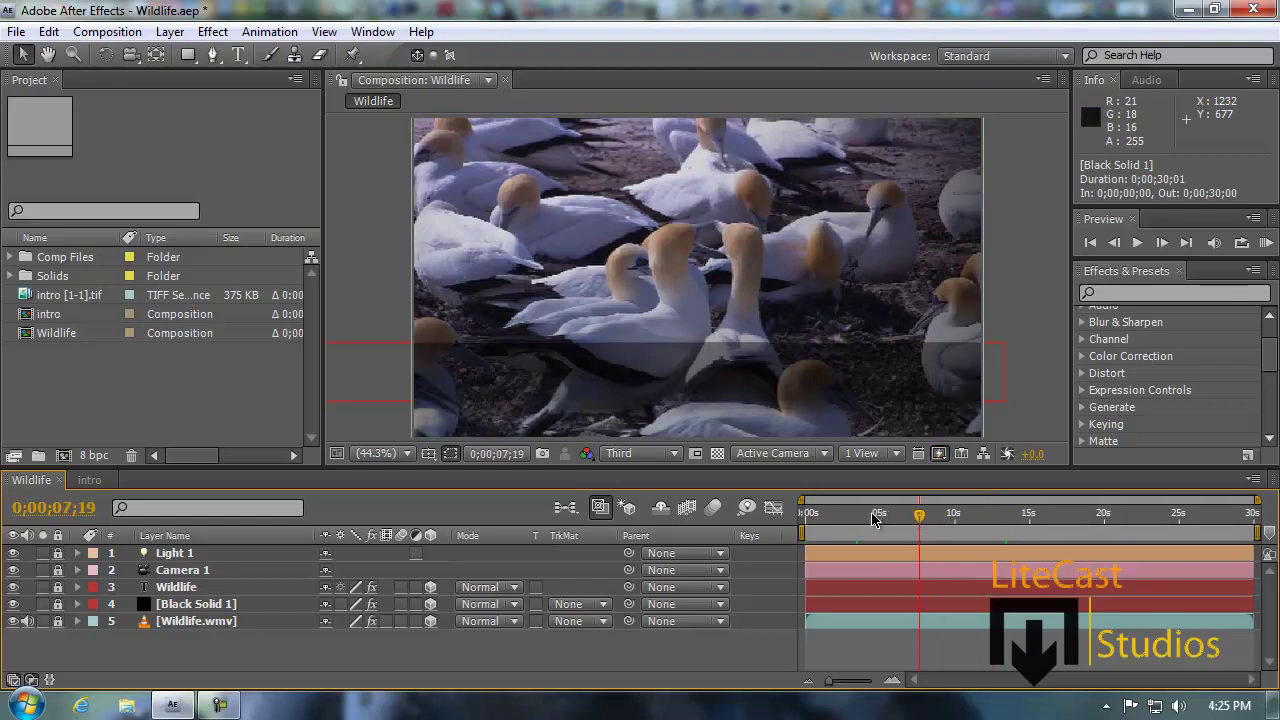
left_click(873, 518)
left_click(885, 518)
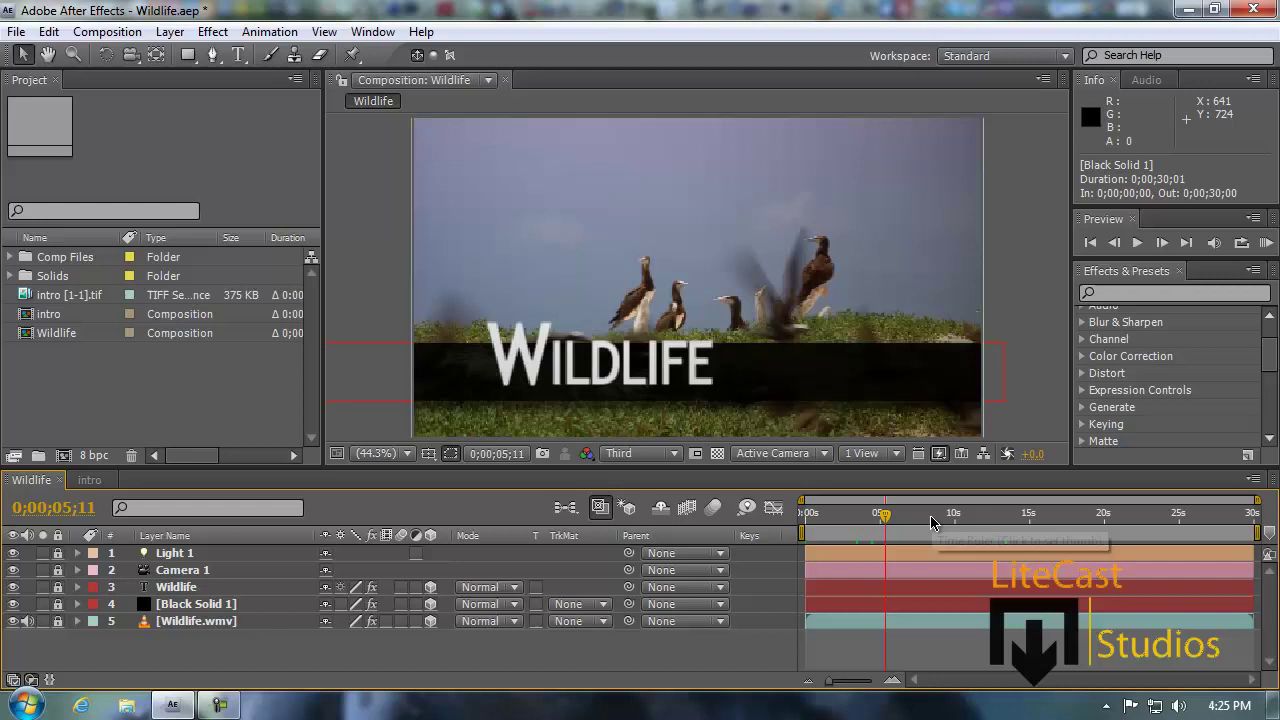
Try the preview resolution at Full, then Third, then Half
left_click(675, 456)
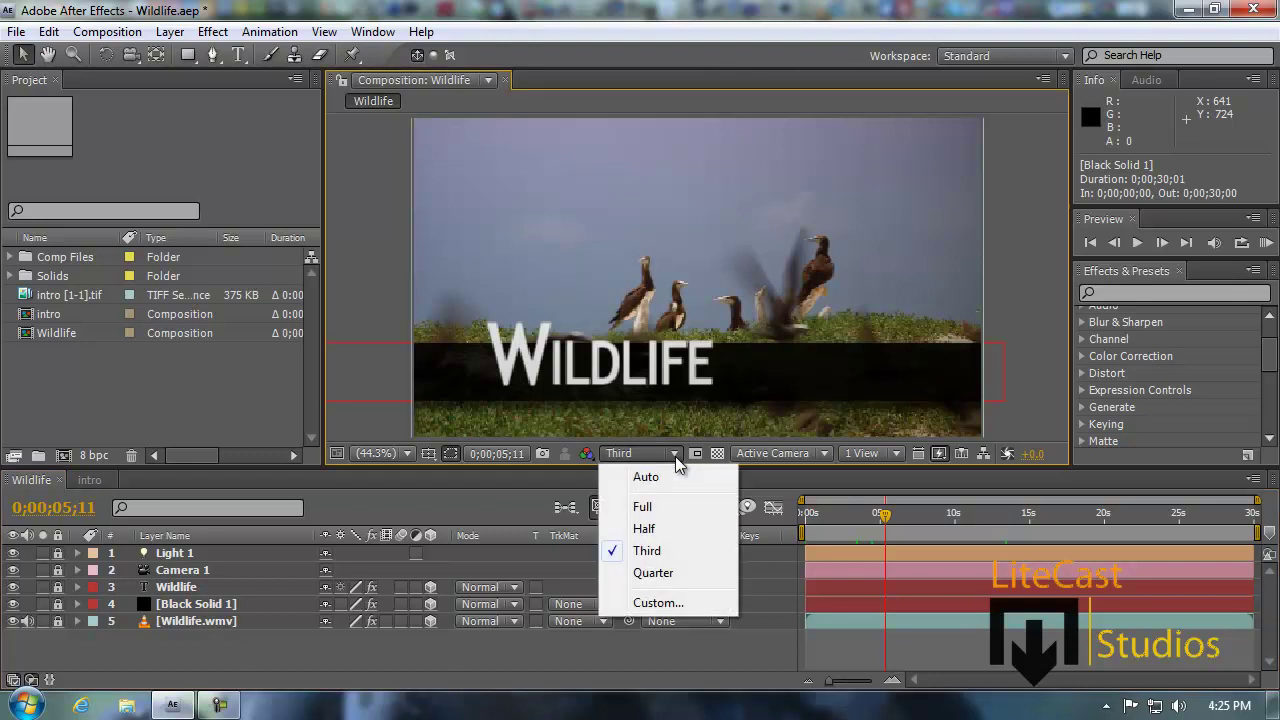
left_click(665, 507)
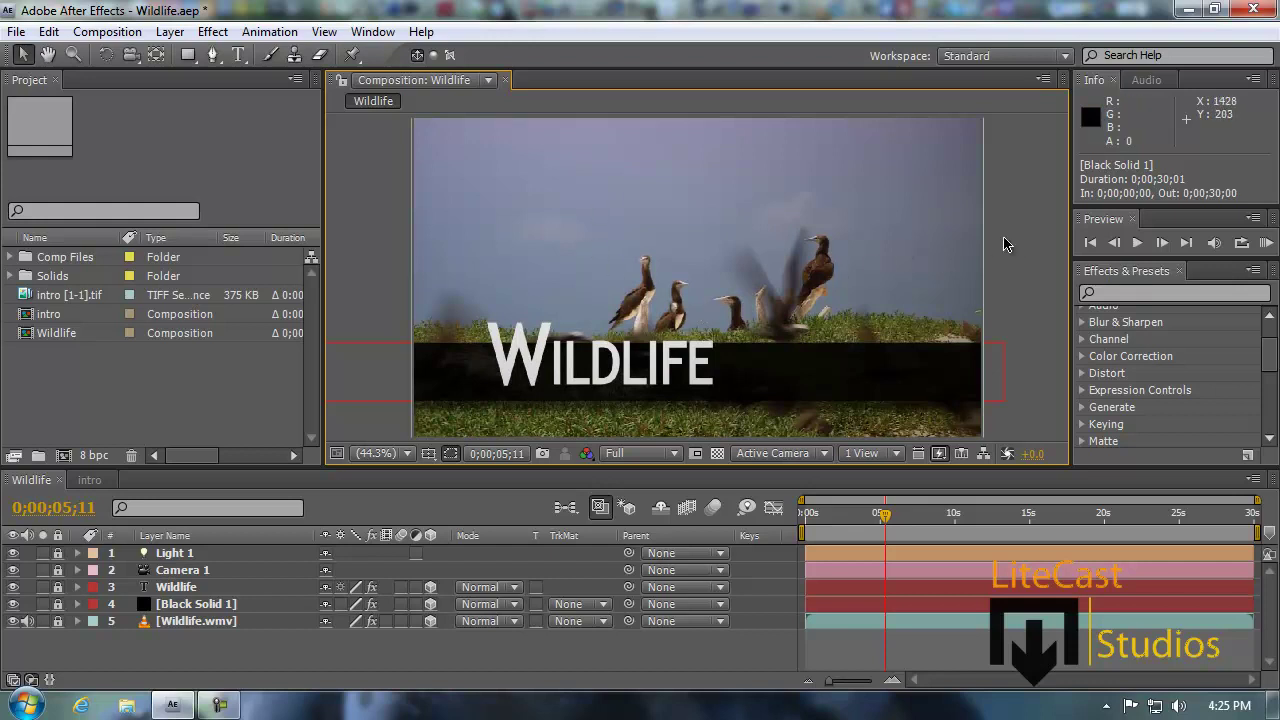
left_click(675, 455)
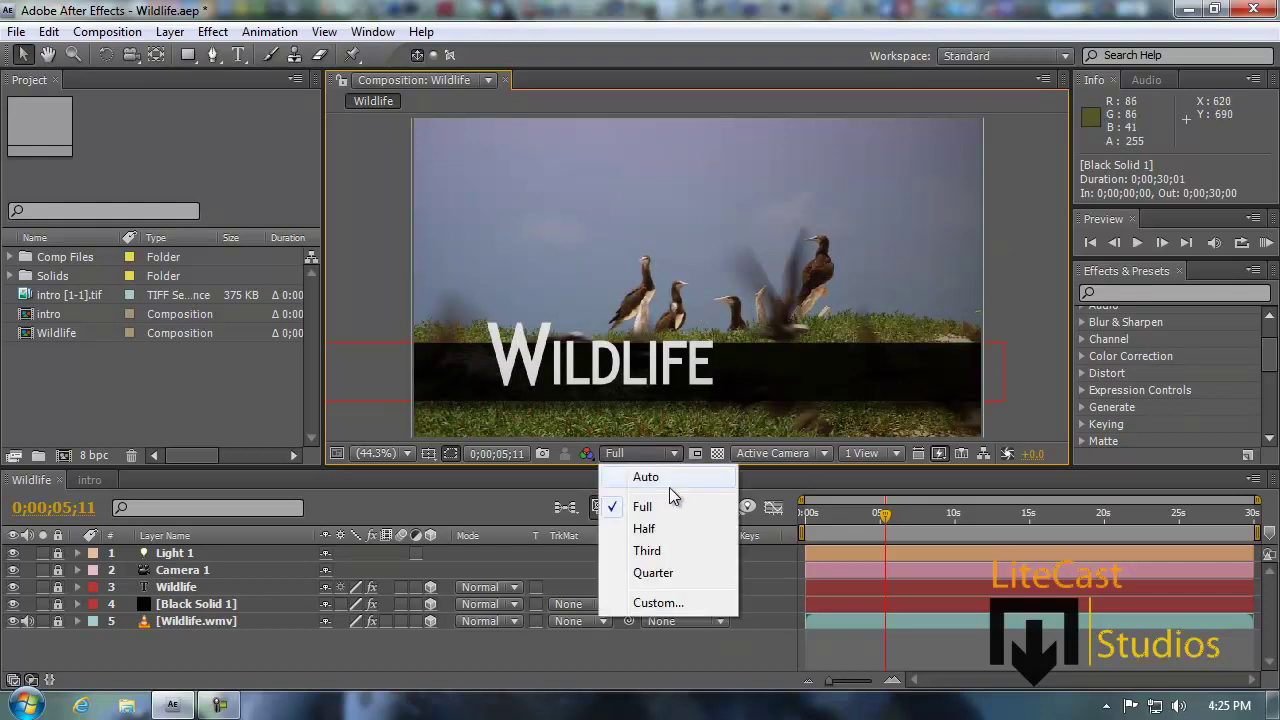
left_click(660, 548)
left_click(655, 455)
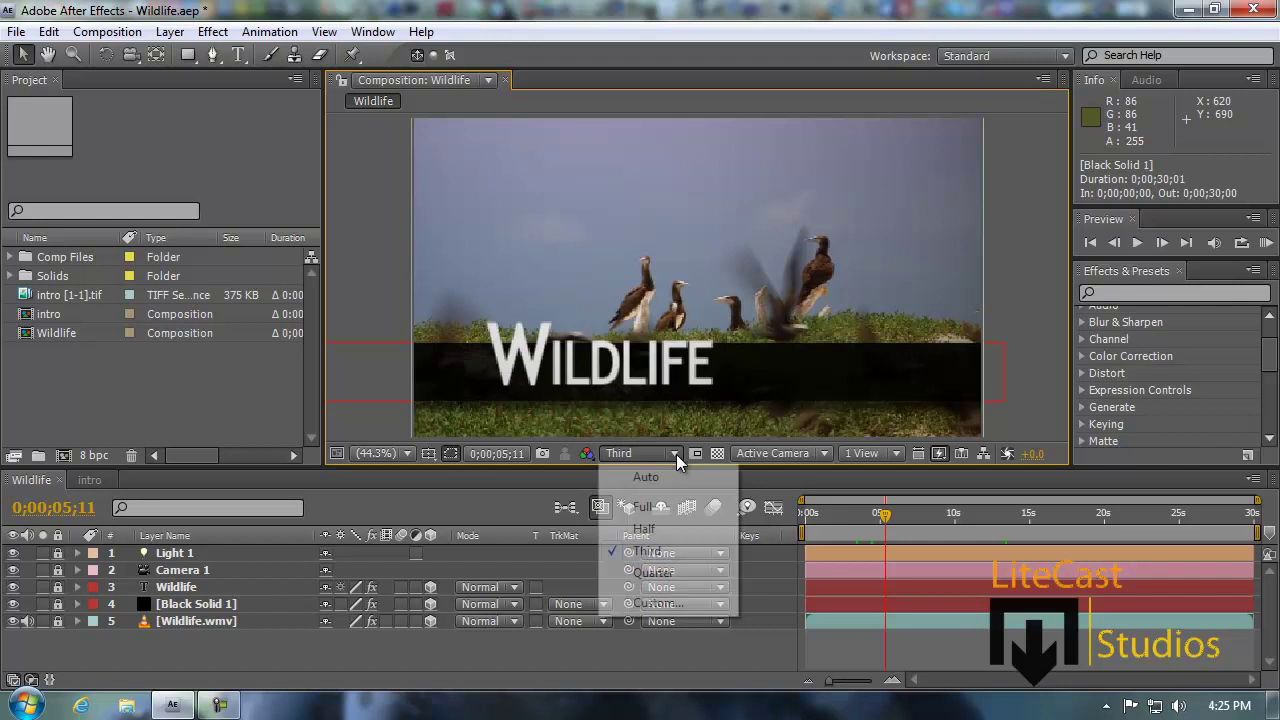
left_click(644, 528)
left_click(674, 453)
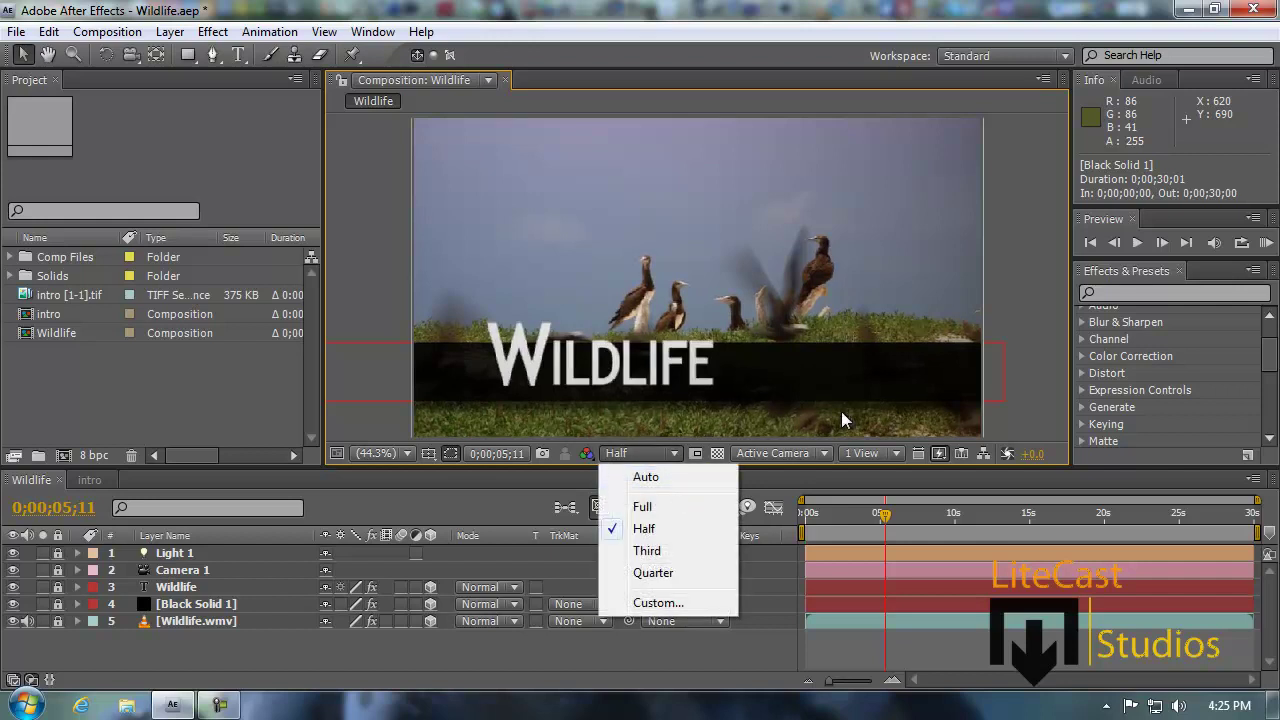
left_click(996, 515)
Scrub back near the start and play the preview at Third resolution
left_click_drag(996, 515, 1100, 517)
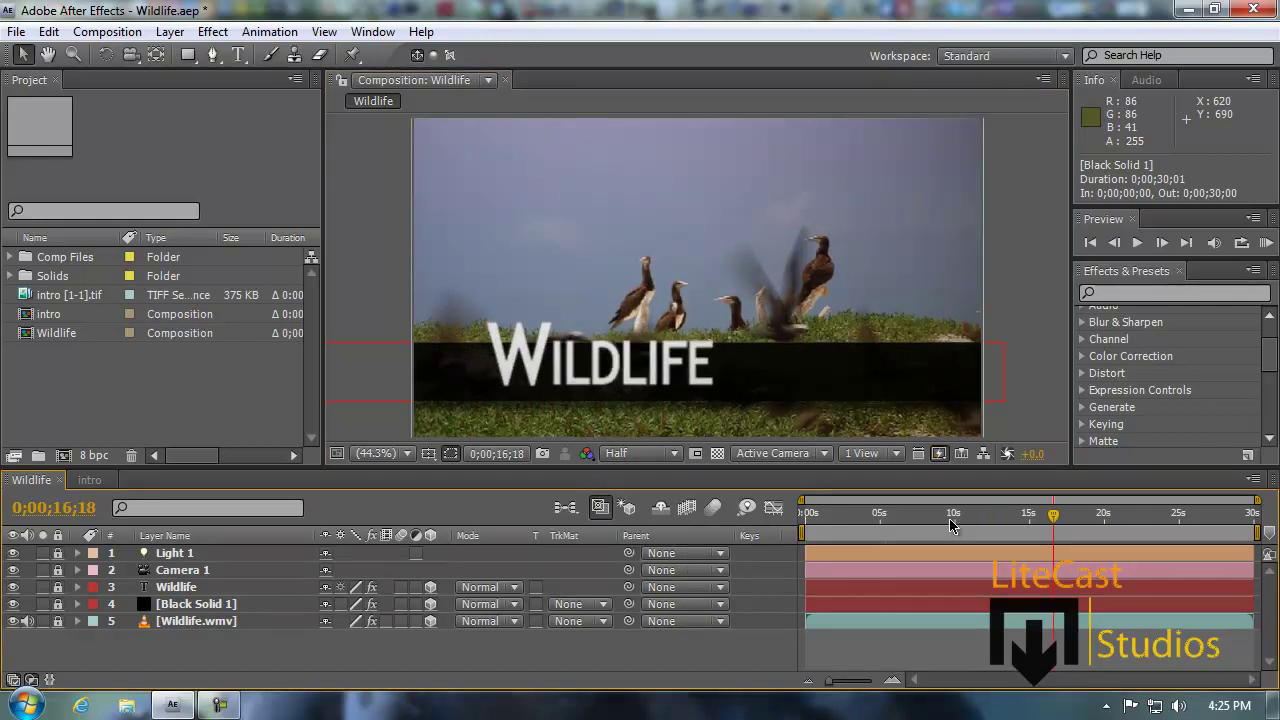
left_click_drag(950, 517, 912, 520)
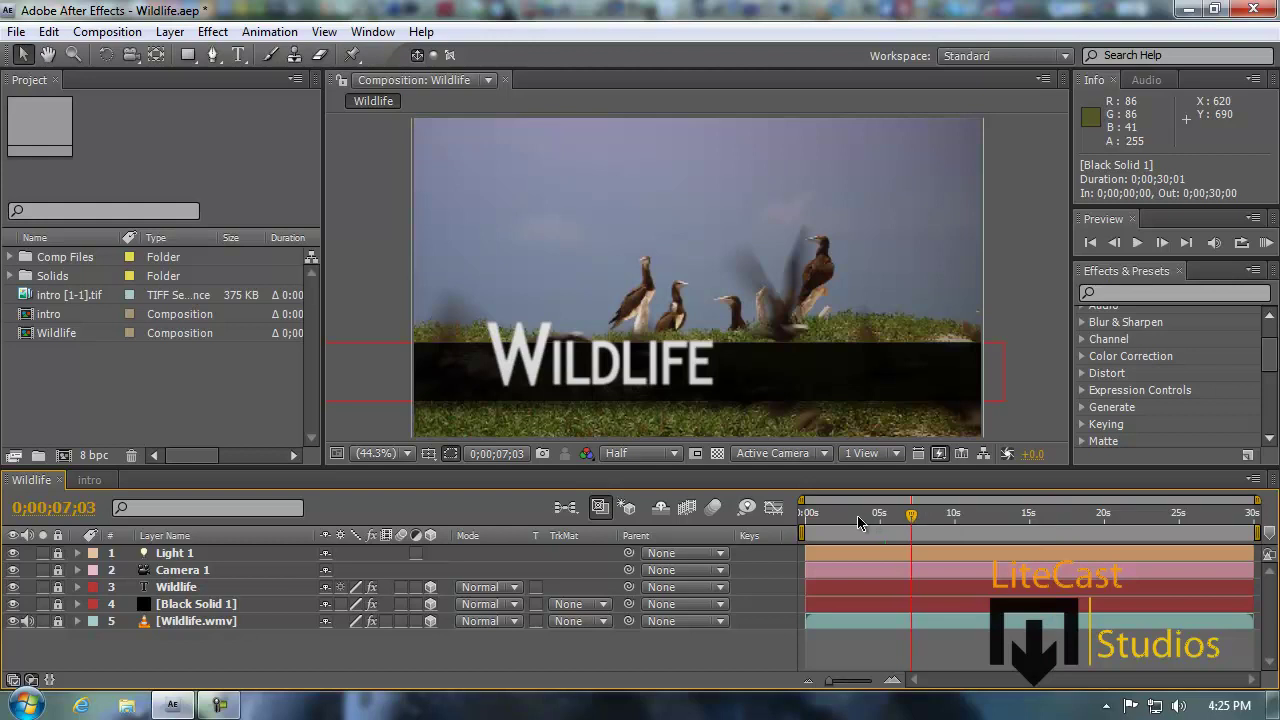
left_click(820, 517)
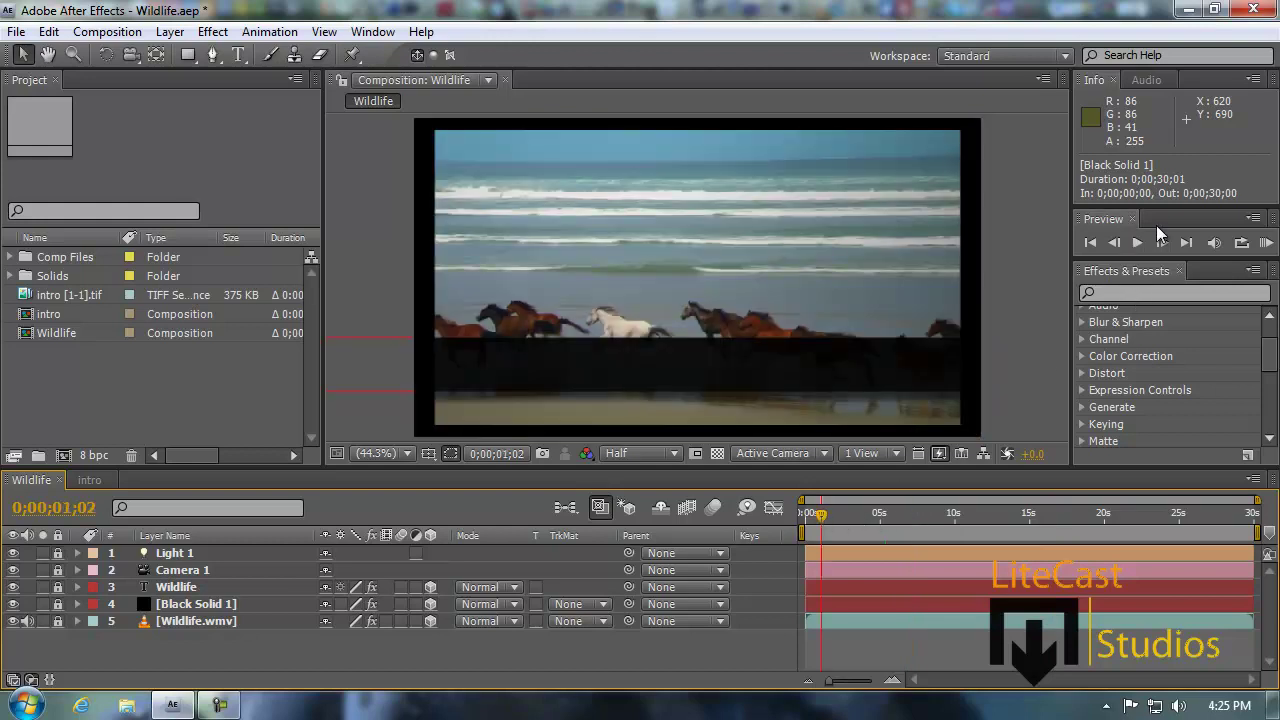
left_click(1139, 245)
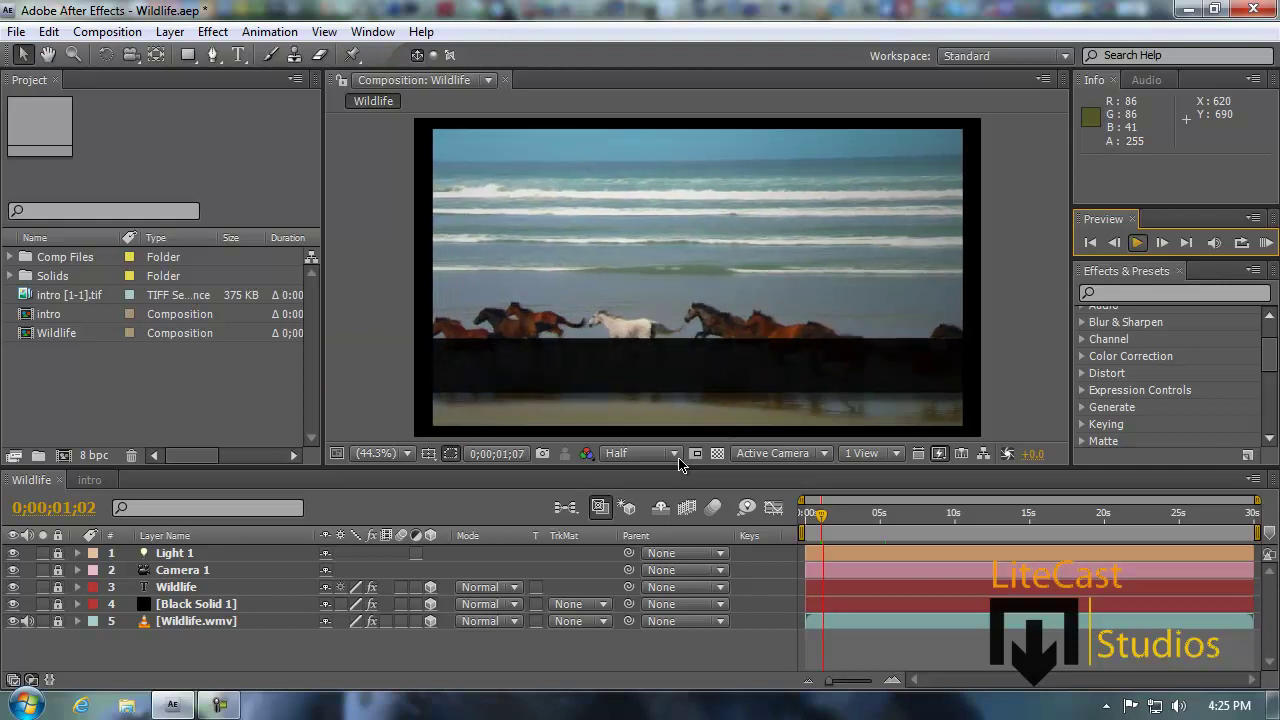
left_click(676, 456)
left_click(646, 550)
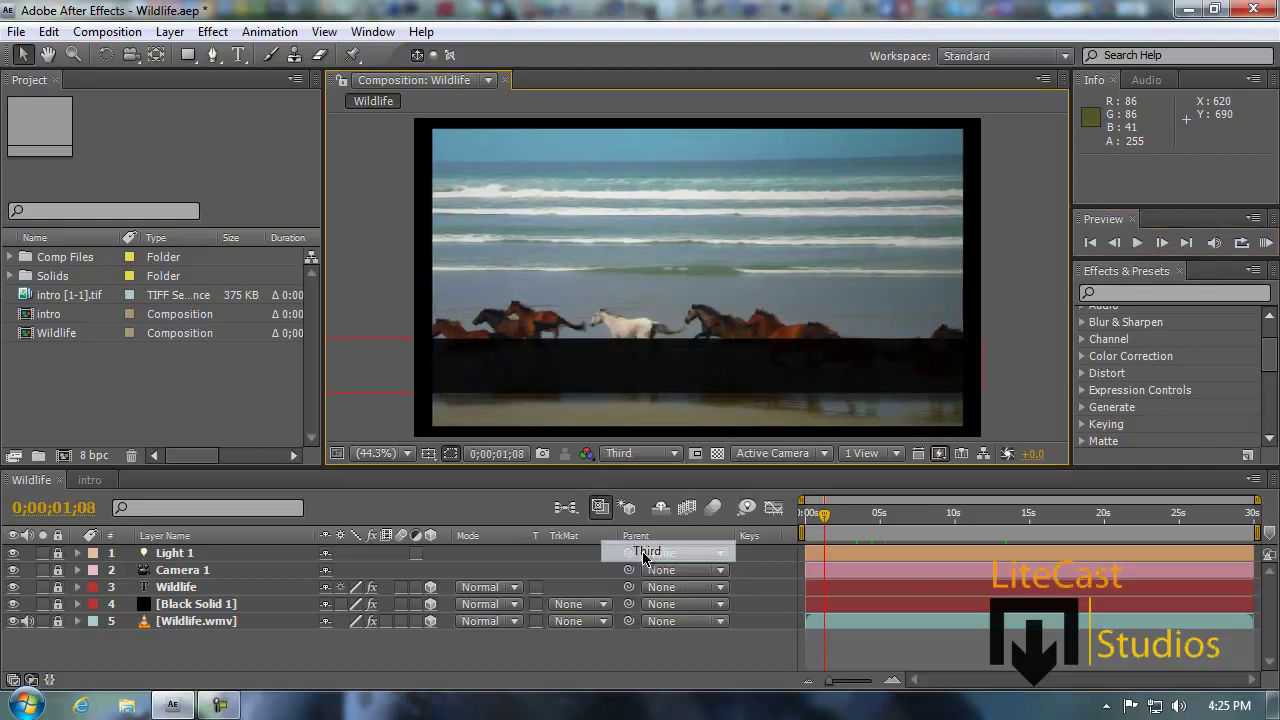
left_click(1139, 242)
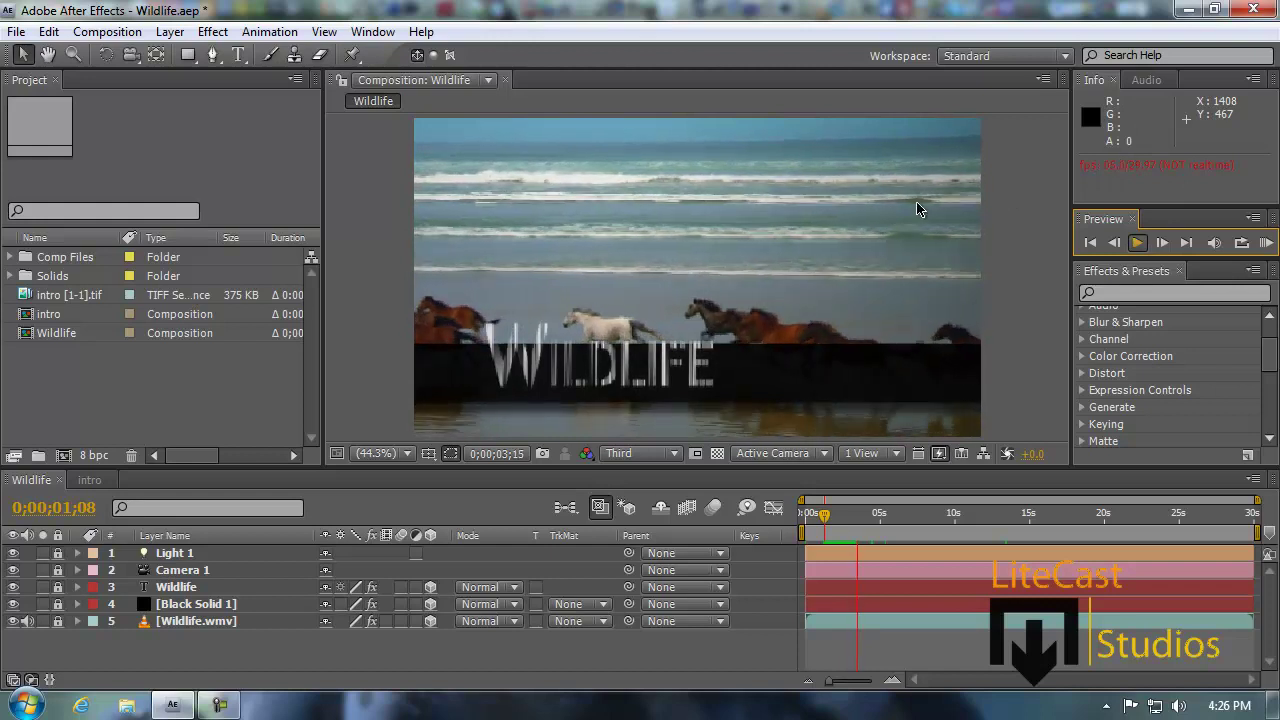
Stop the Wildlife preview at 0;00;03;29, with the full WILDLIFE title over the horses
left_click(1138, 250)
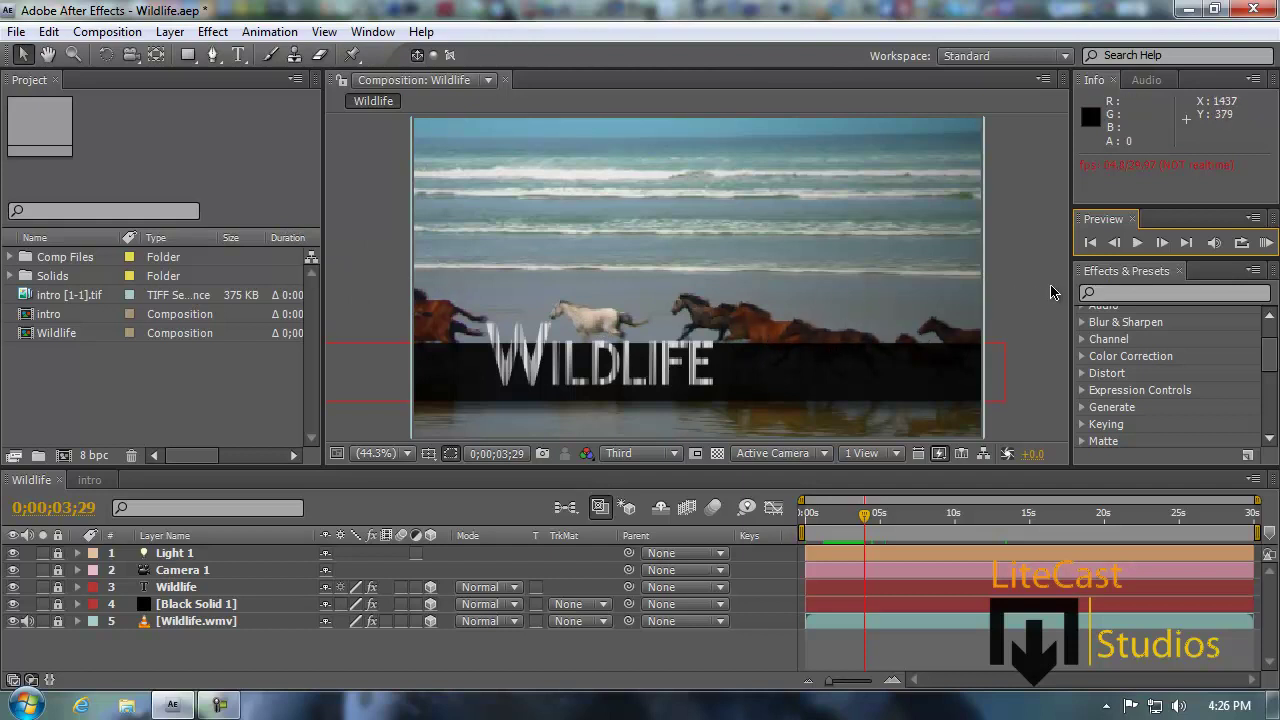
Scroll through the Effects & Presets list and browse the Effect menu's categories
left_click(1133, 275)
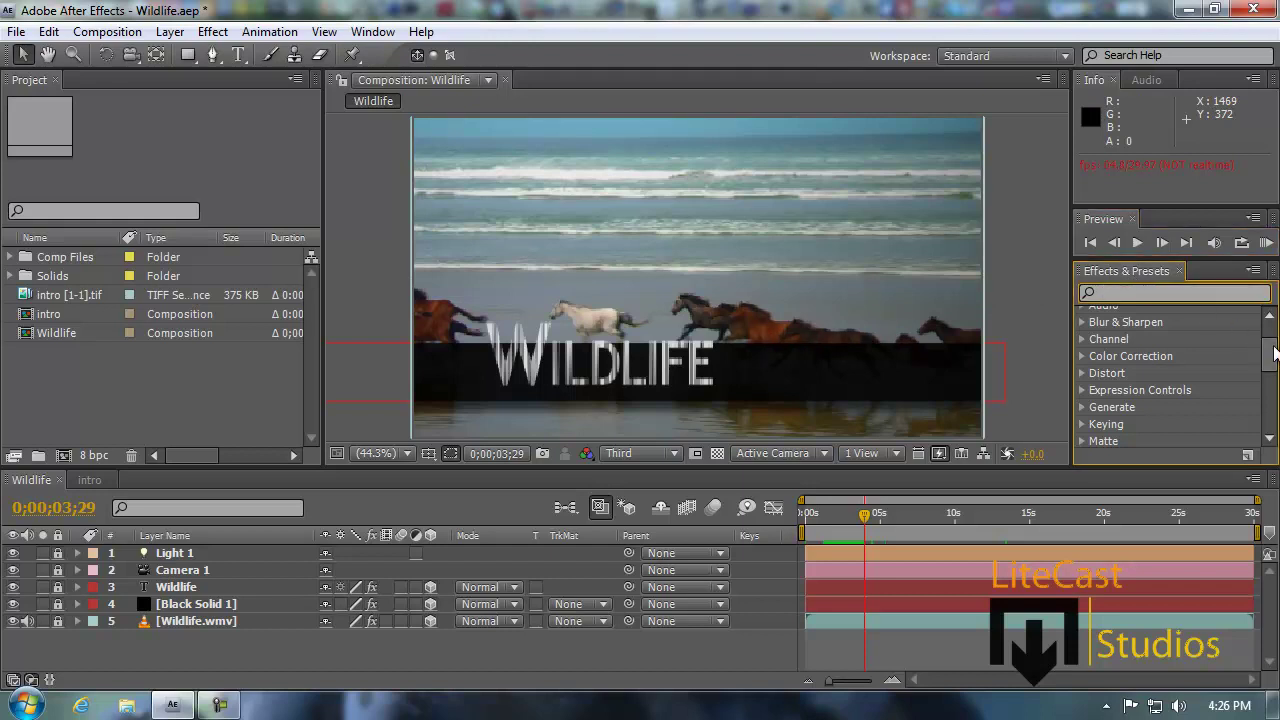
scroll(1275, 343, "up", 2)
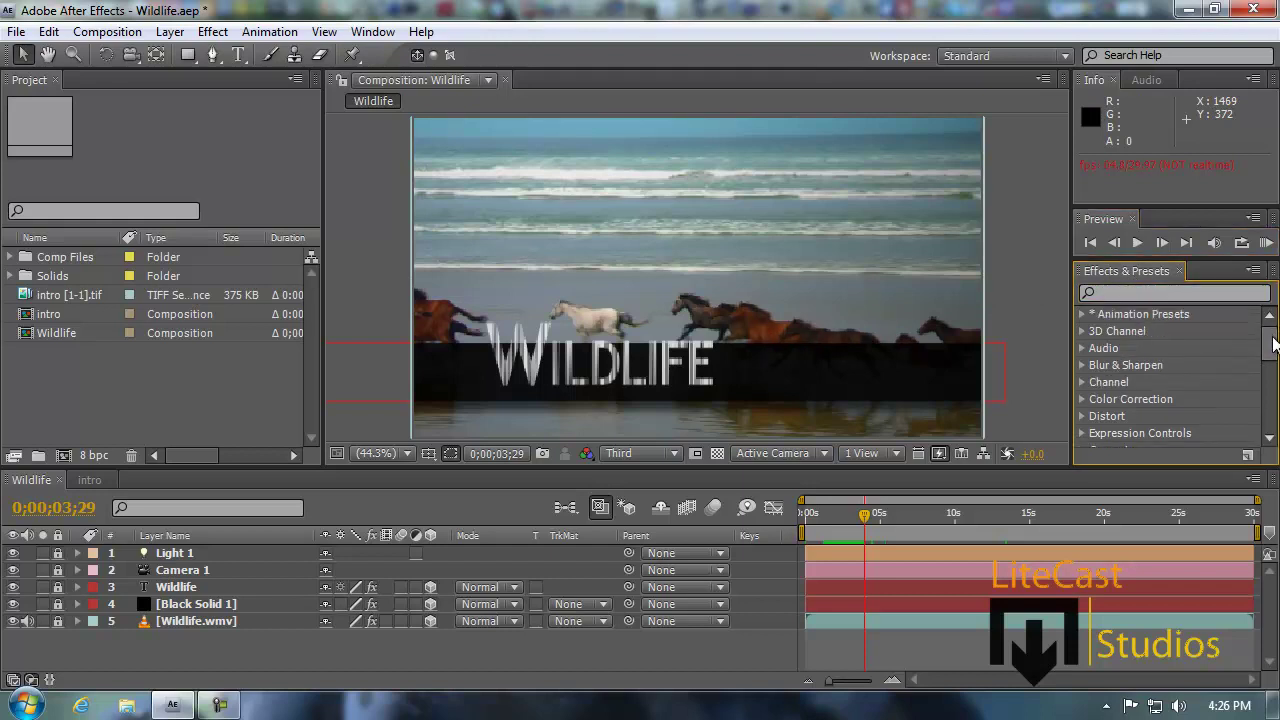
scroll(1275, 340, "down", 1)
scroll(1113, 327, "down", 1)
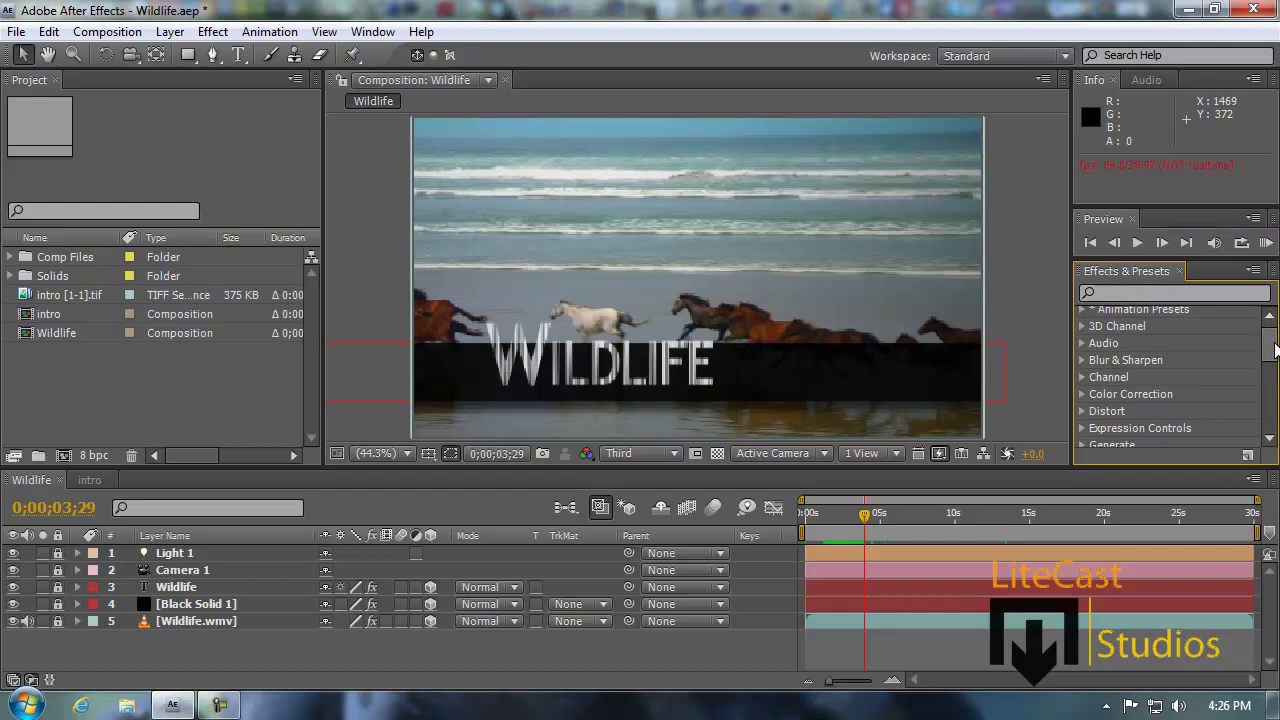
left_click(213, 32)
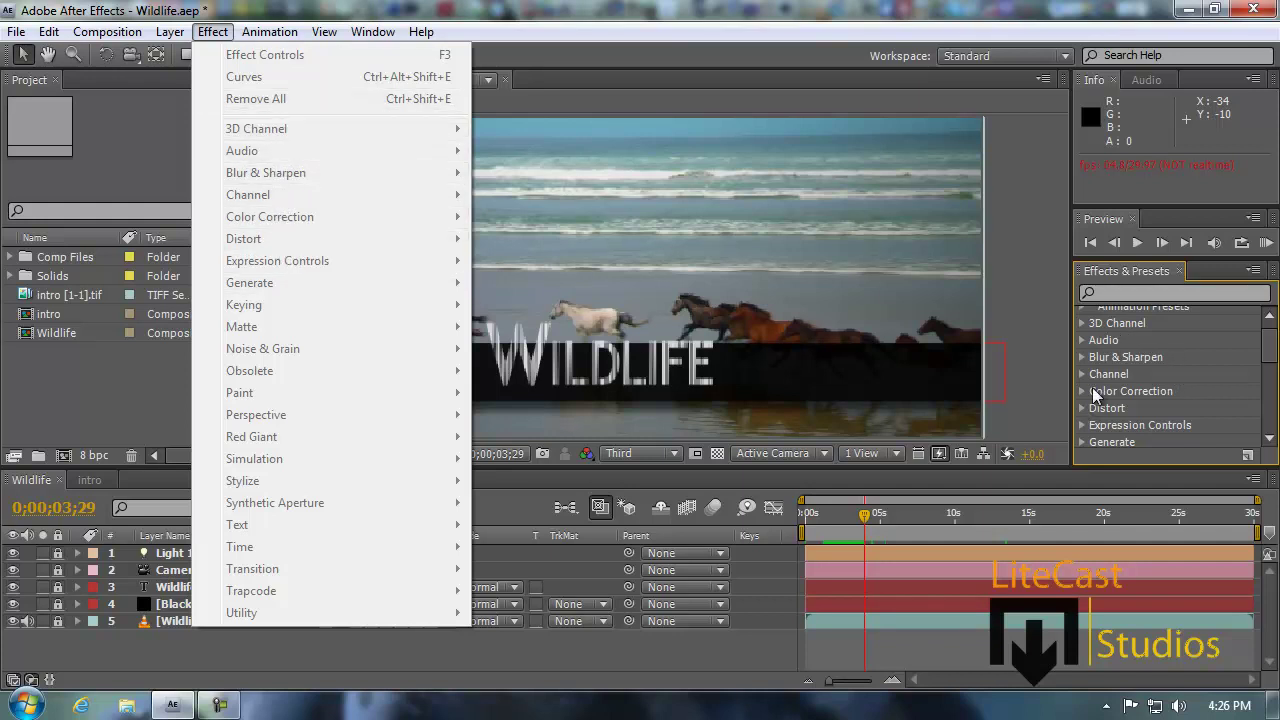
Unlock the Black Solid 1 layer in the timeline, leaving the other layers locked
left_click(1140, 291)
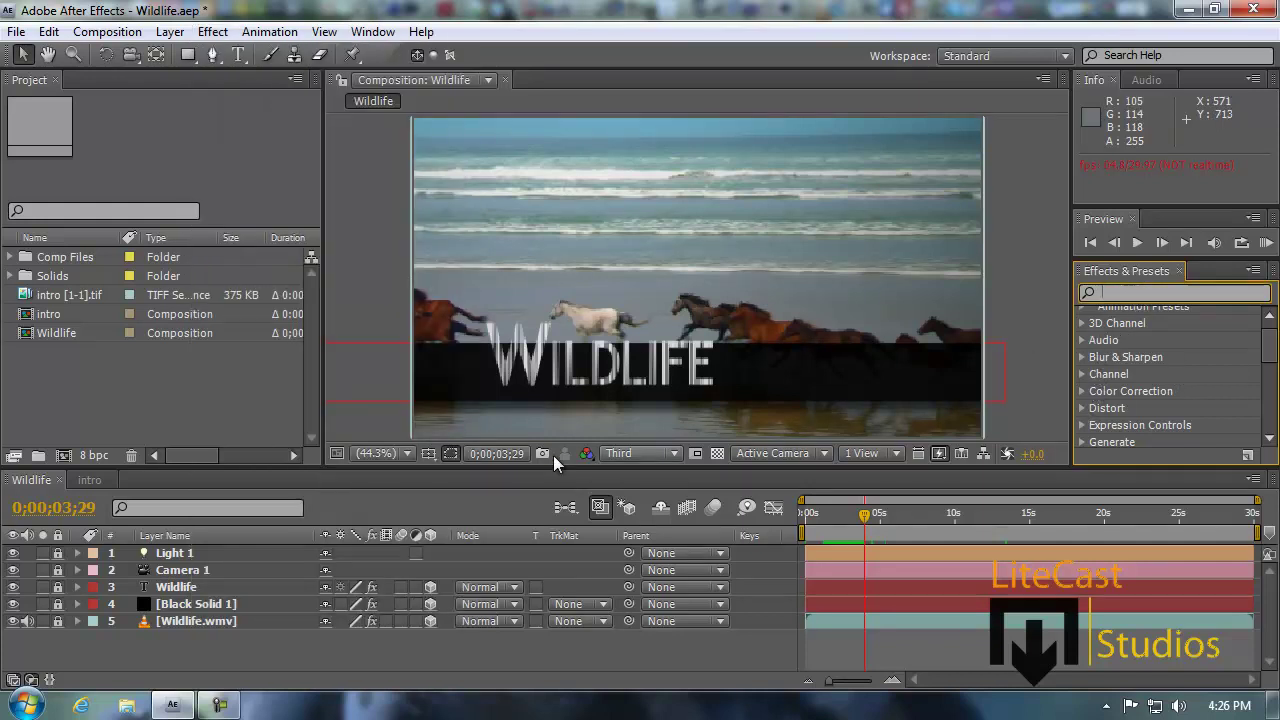
left_click(590, 412)
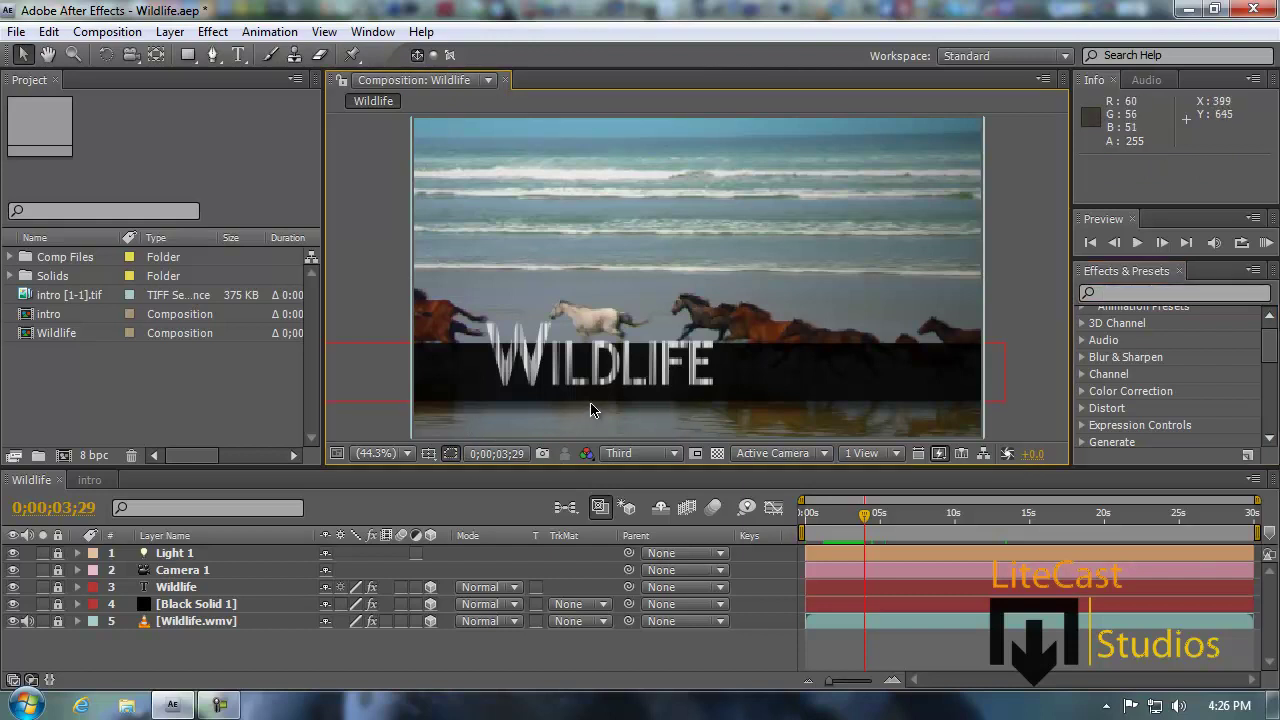
left_click(57, 606)
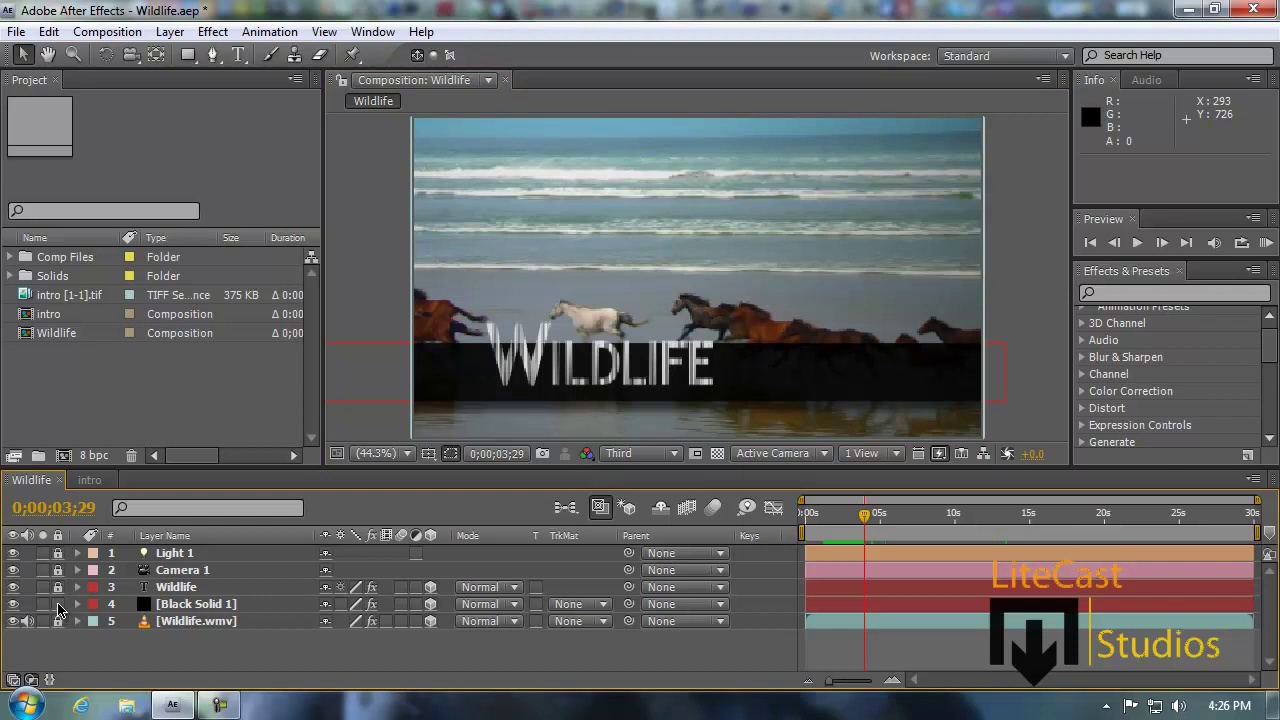
Search effects for 'shado' and open Black Solid 1's Bevel Alpha and Drop Shadow controls
left_click(1137, 291)
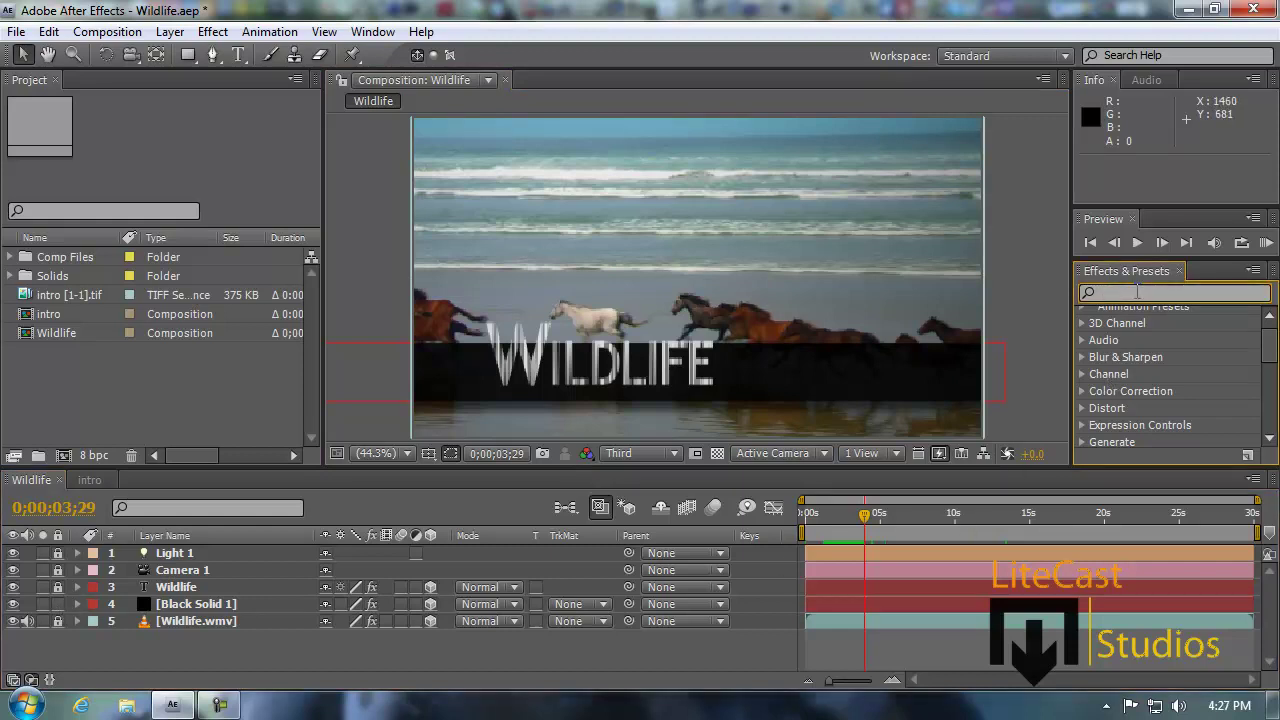
type("shadow")
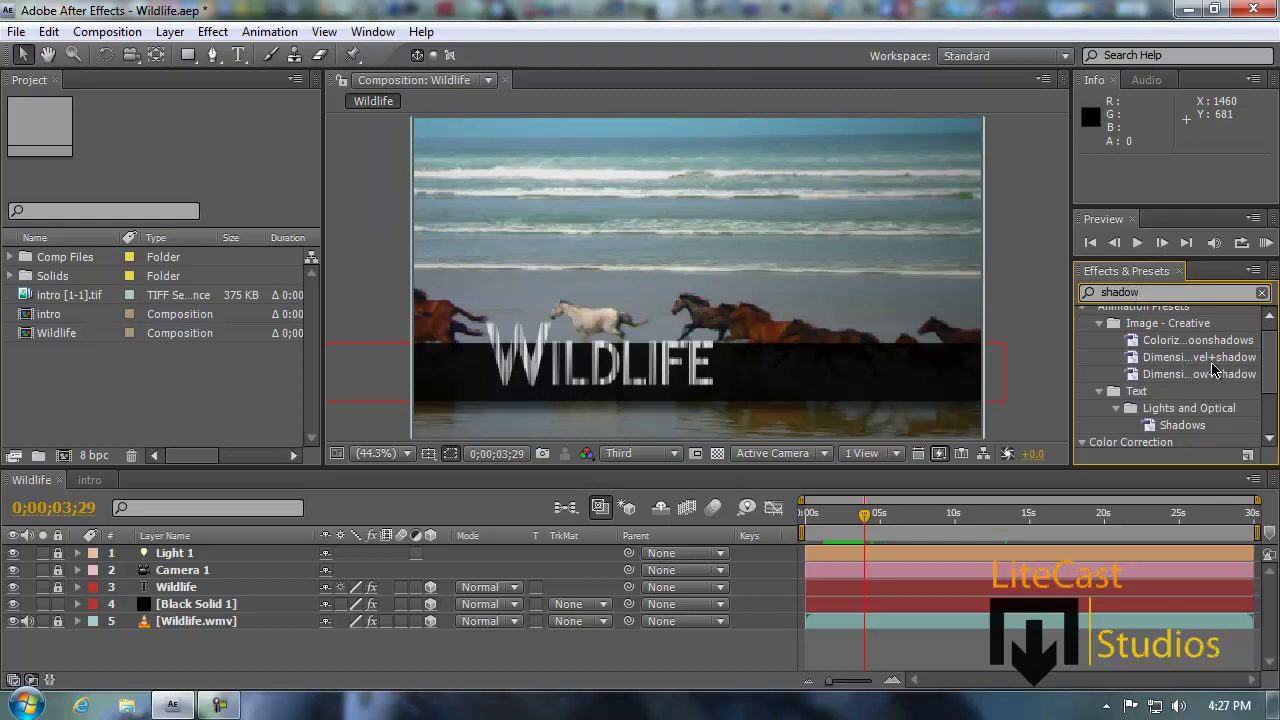
left_click(78, 605)
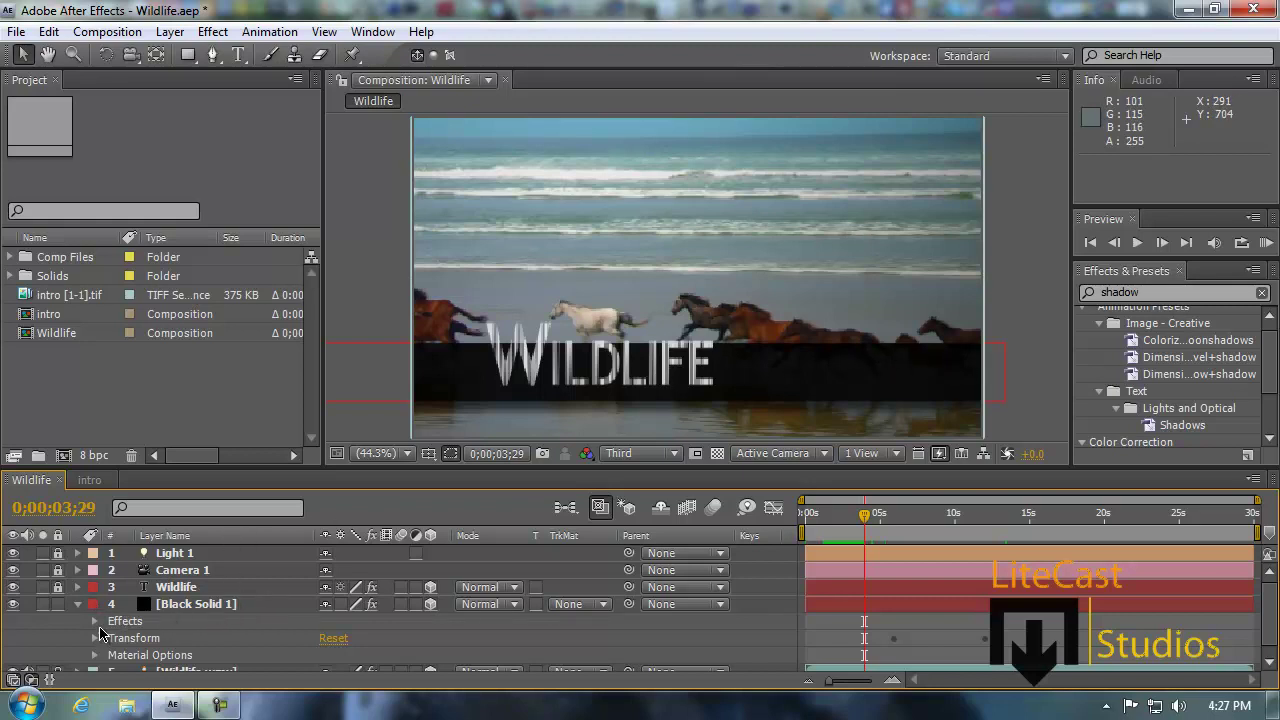
left_click(97, 626)
scroll(135, 610, "down", 2)
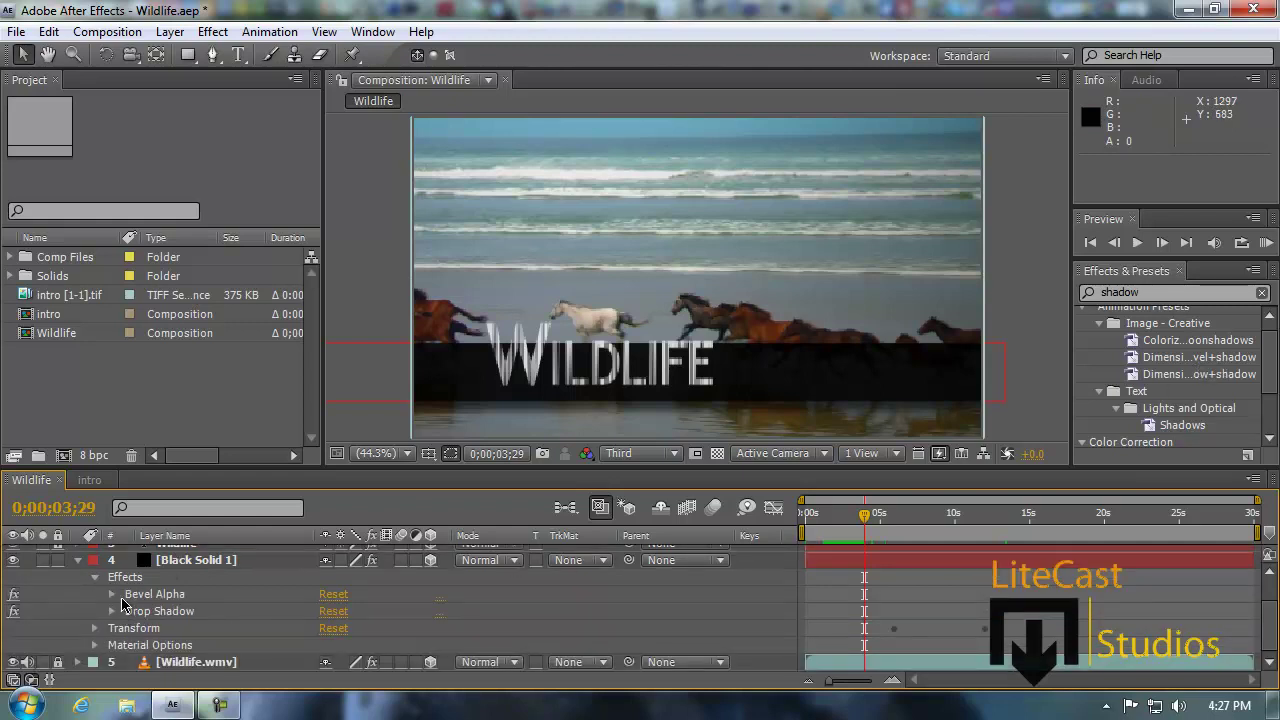
double_click(126, 596)
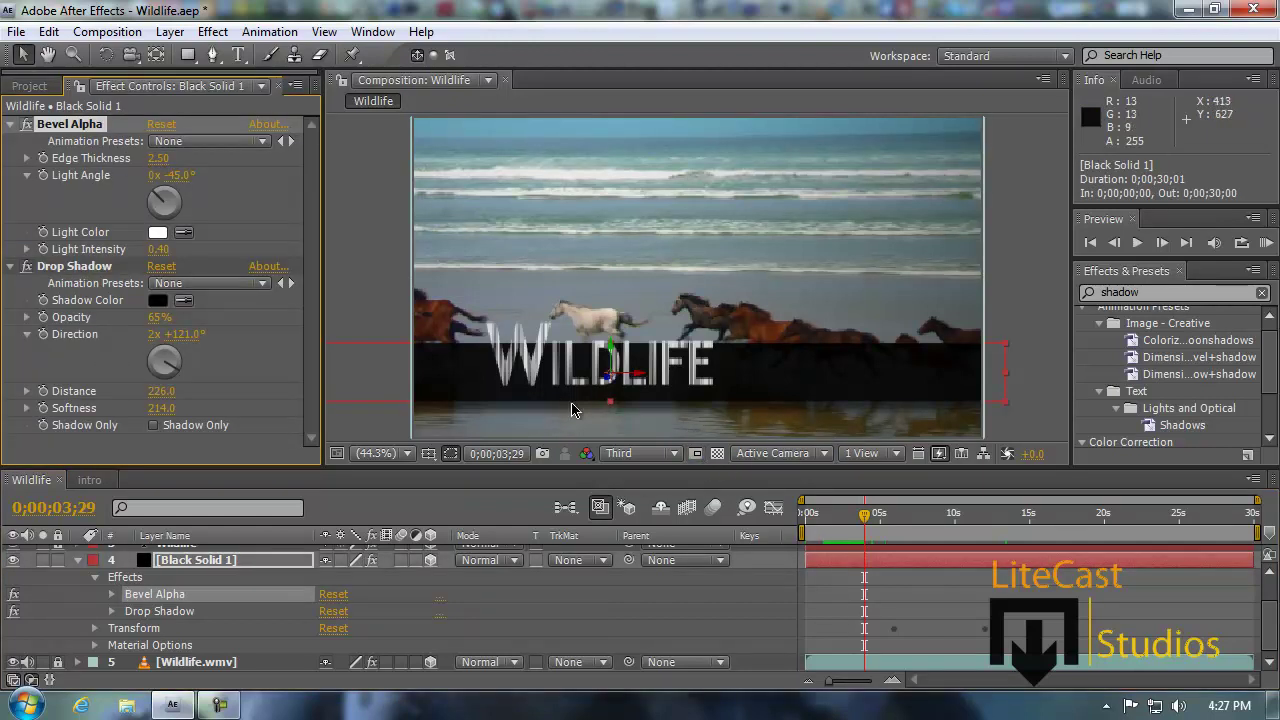
left_click(79, 563)
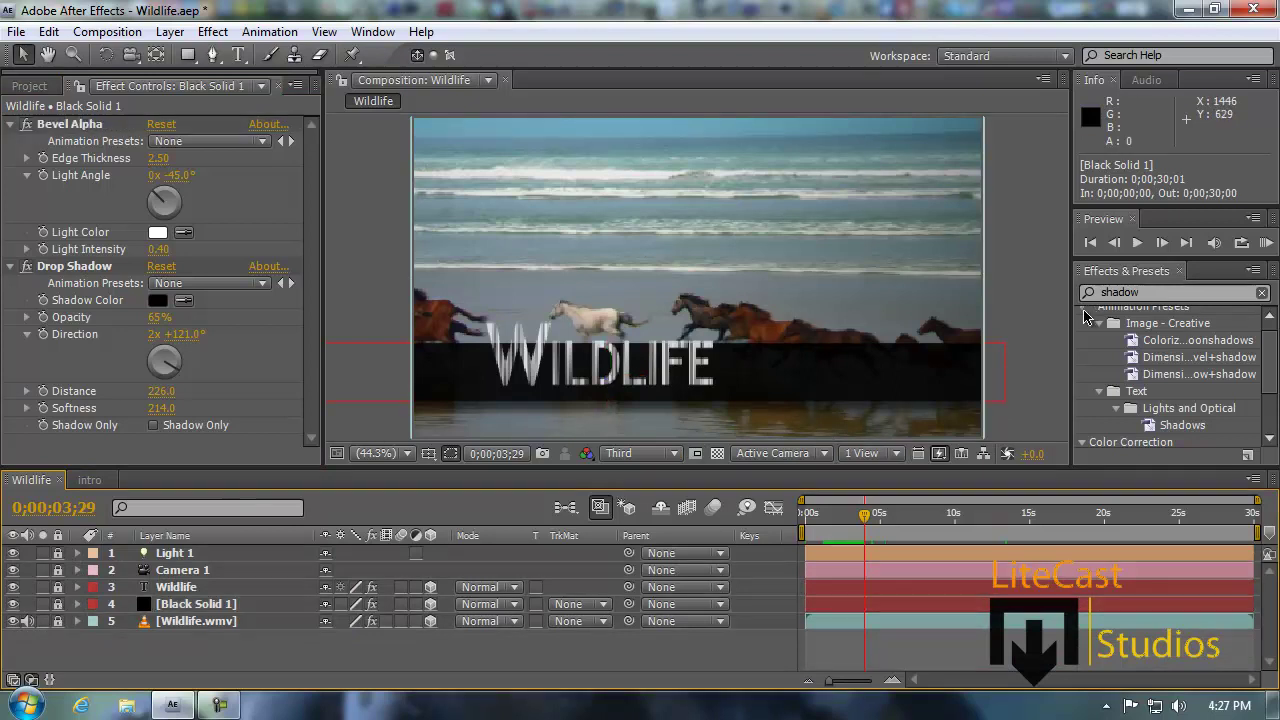
Collapse the shadow Animation Presets, leaving Shadow/Highlight, Drop Shadow and Radial Shadow listed
left_click(1085, 313)
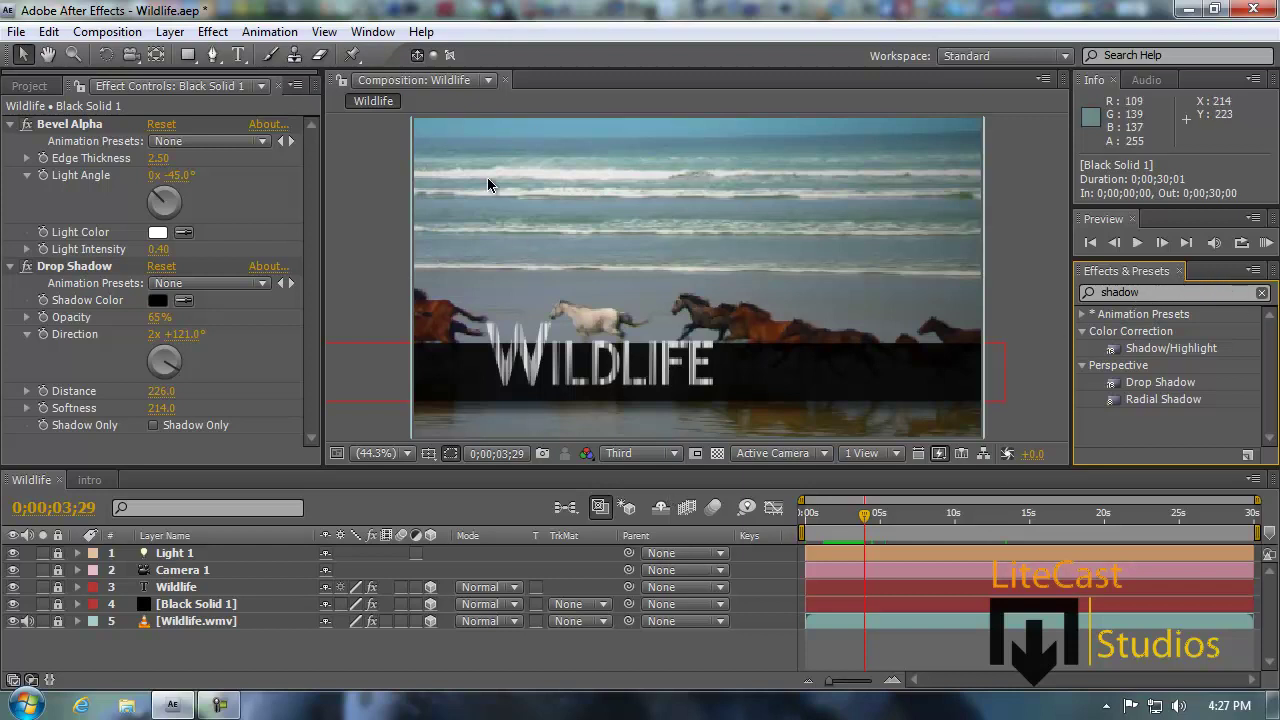
left_click(370, 36)
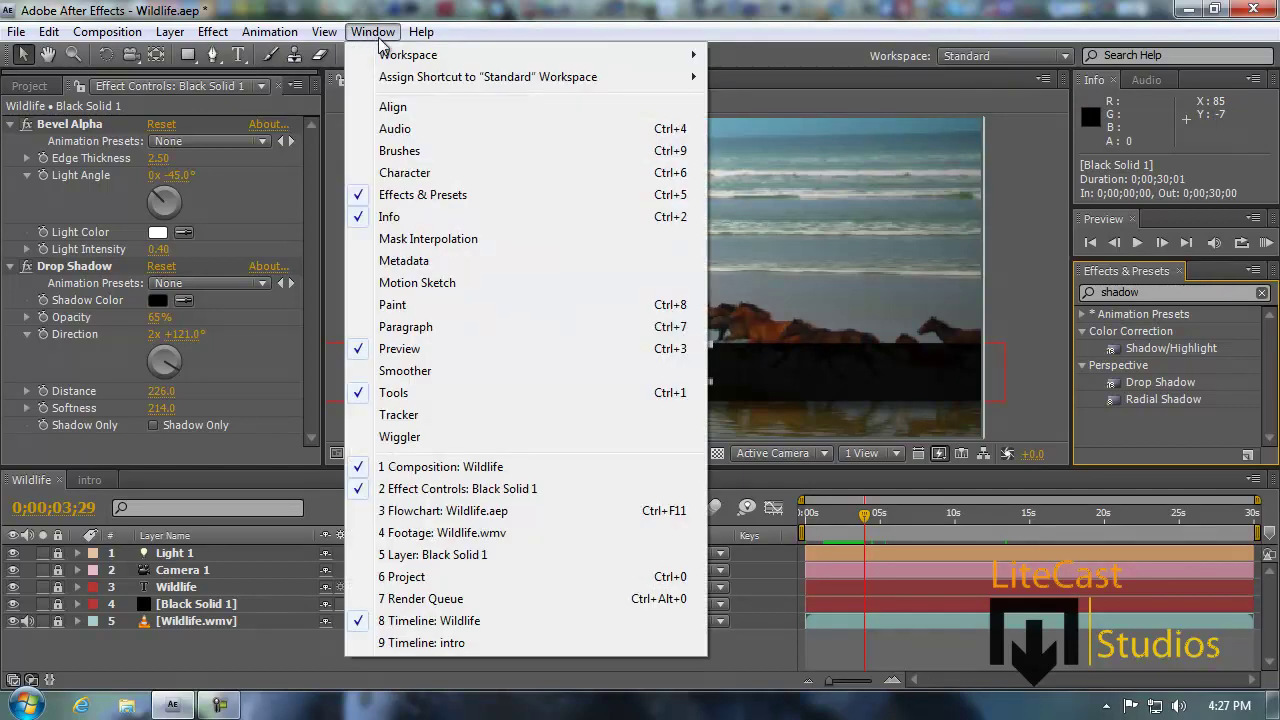
Open the Character panel ahead of Effects & Presets, then solo and unlock the Wildlife layer
left_click(410, 172)
left_click_drag(1195, 278, 1118, 279)
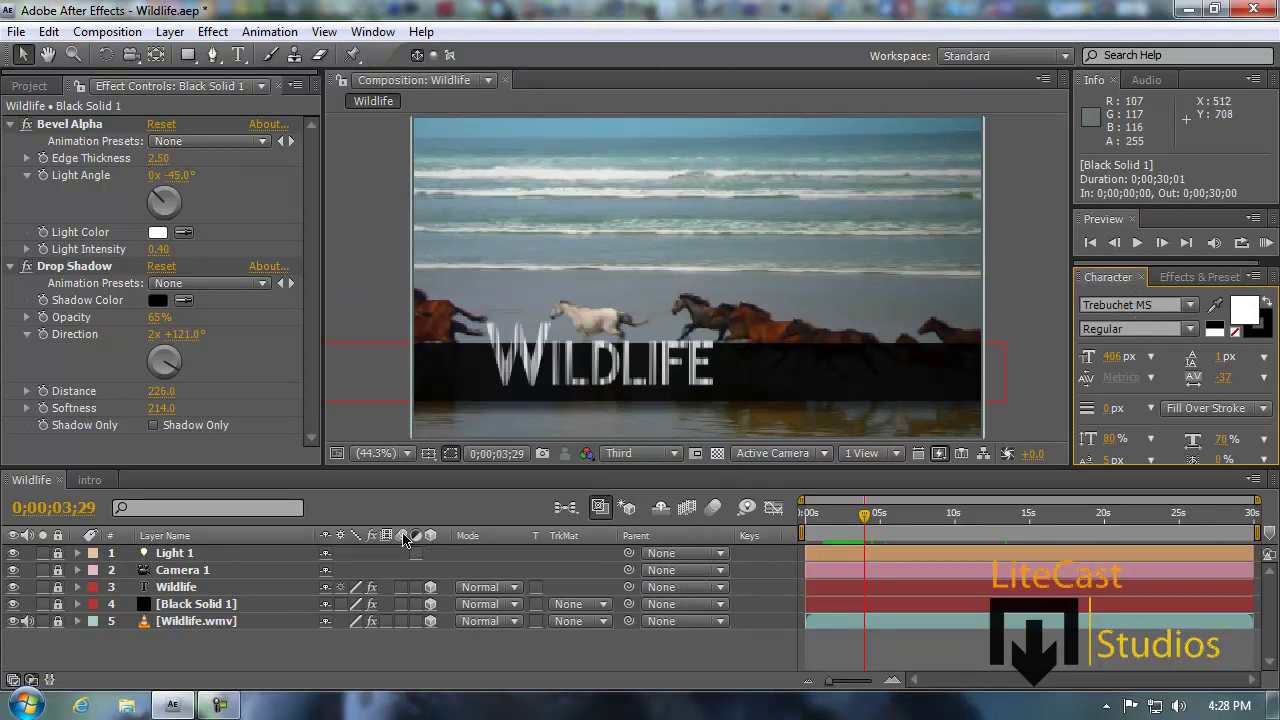
left_click(43, 587)
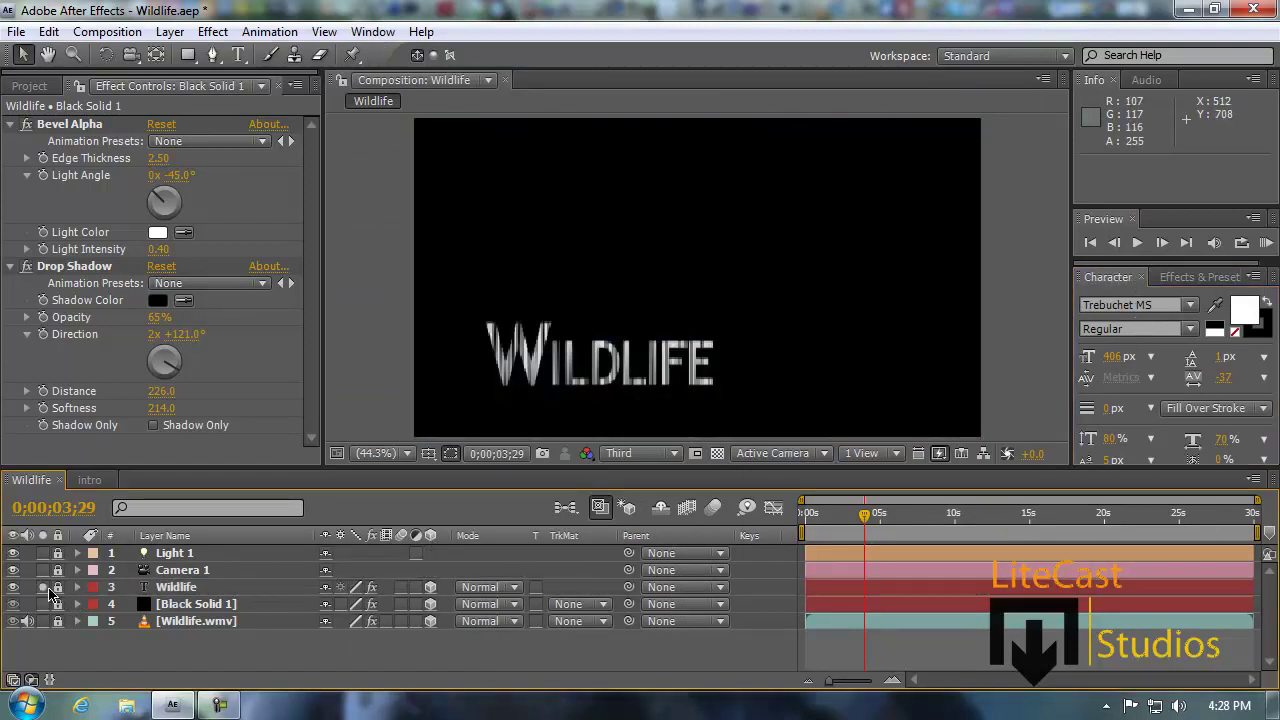
left_click(57, 587)
Try Utsaah, then set WILDLIFE to Trebuchet MS and enlarge it from 406 to 419 px
left_click(1188, 305)
left_click(1140, 334)
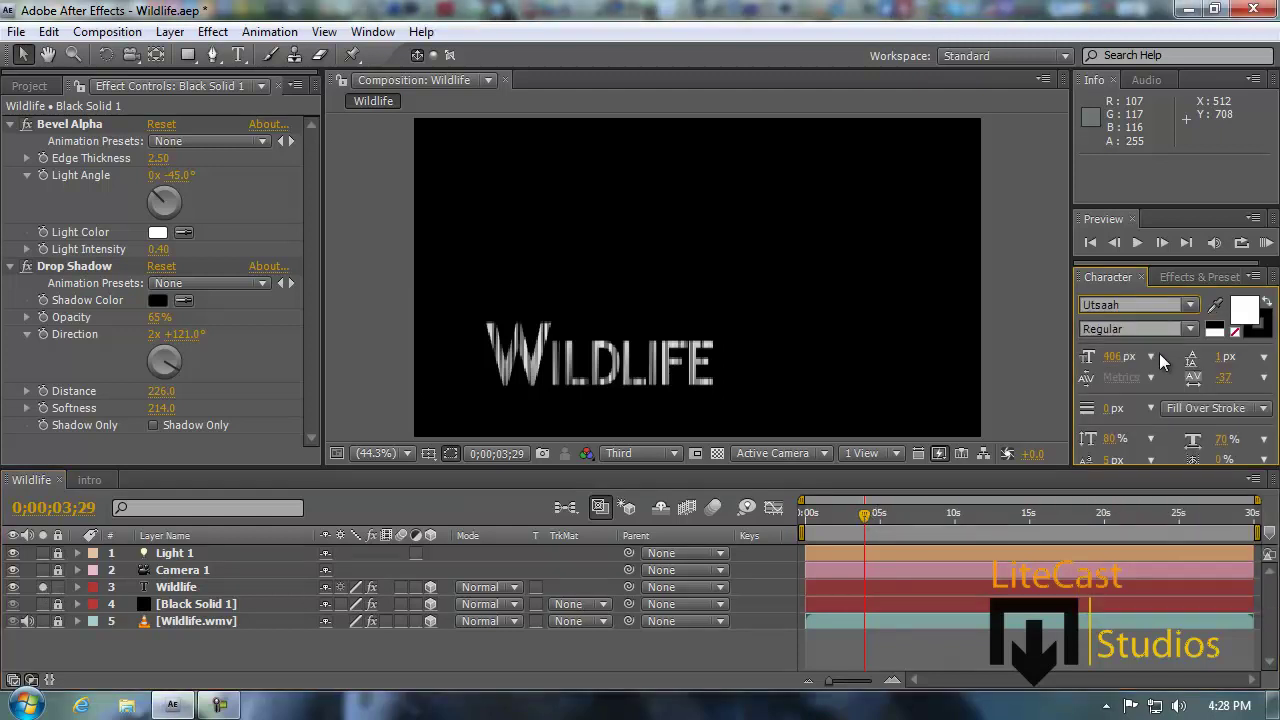
left_click(202, 588)
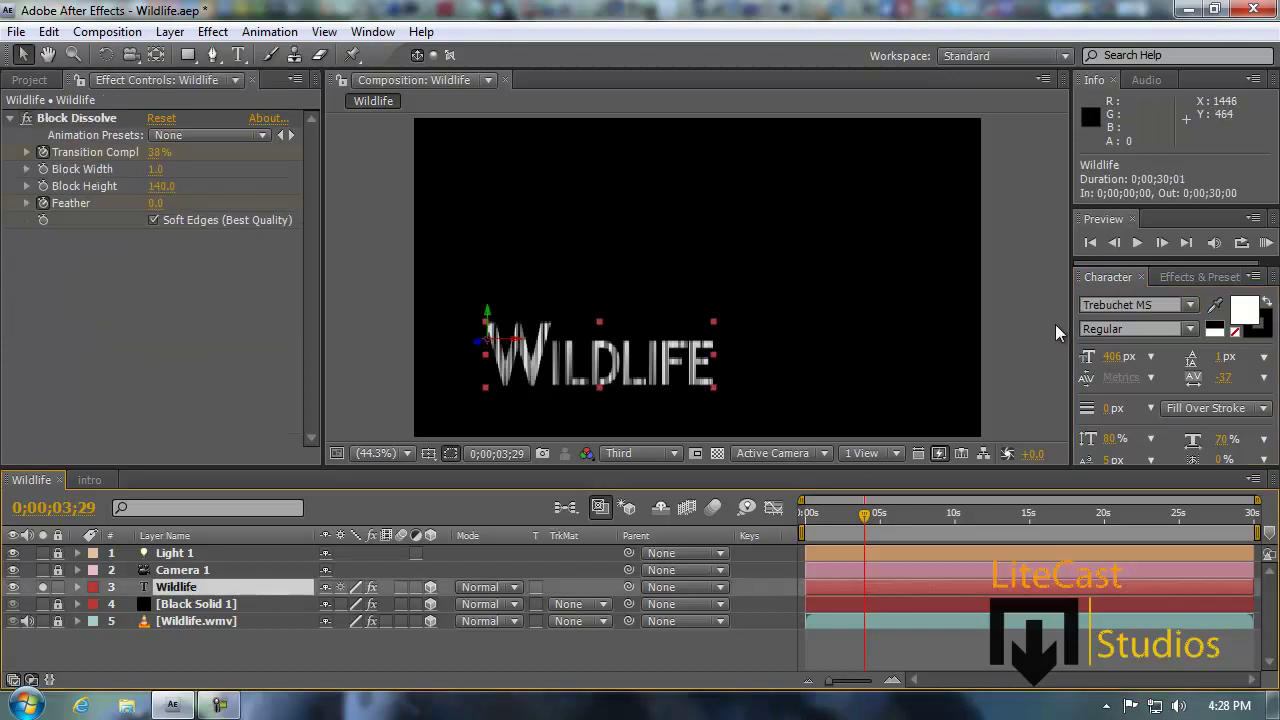
left_click(1190, 305)
left_click(1138, 354)
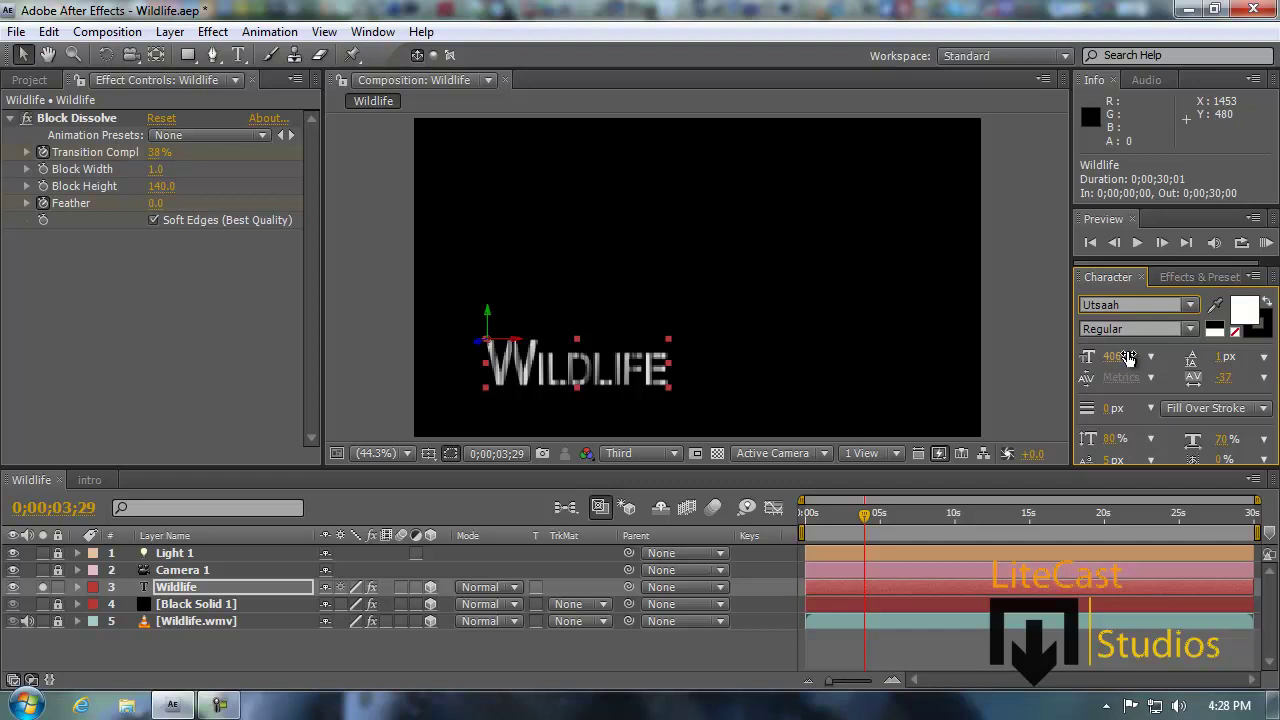
left_click_drag(1116, 357, 1130, 357)
left_click(1150, 305)
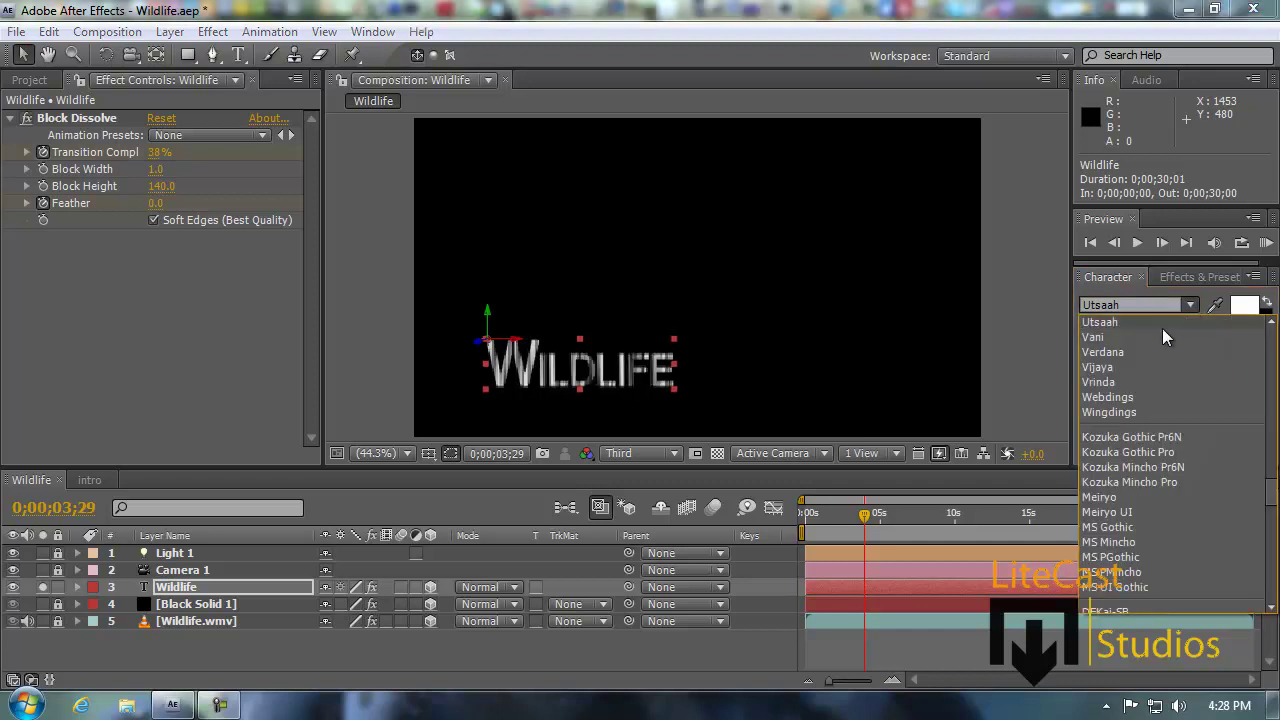
scroll(1173, 349, "up", 1)
left_click(1142, 350)
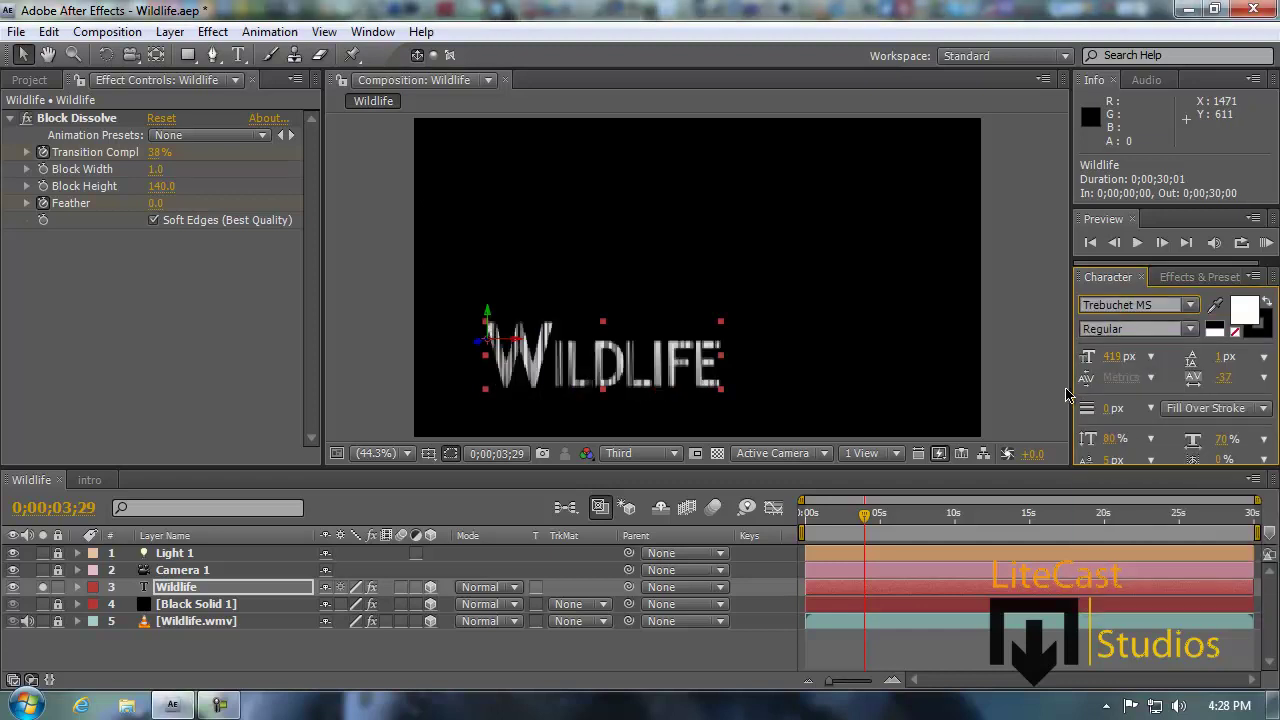
left_click(1238, 316)
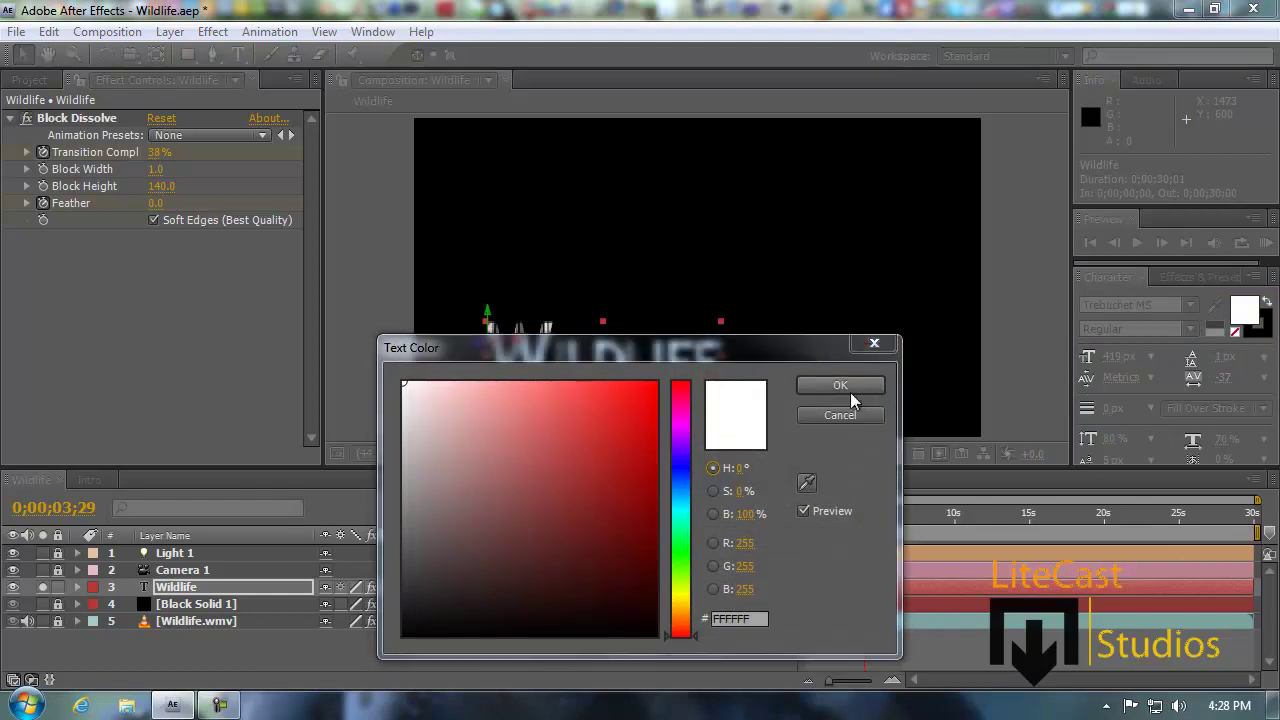
Sample the timeline's red layer bar as the WILDLIFE text colour
left_click(885, 347)
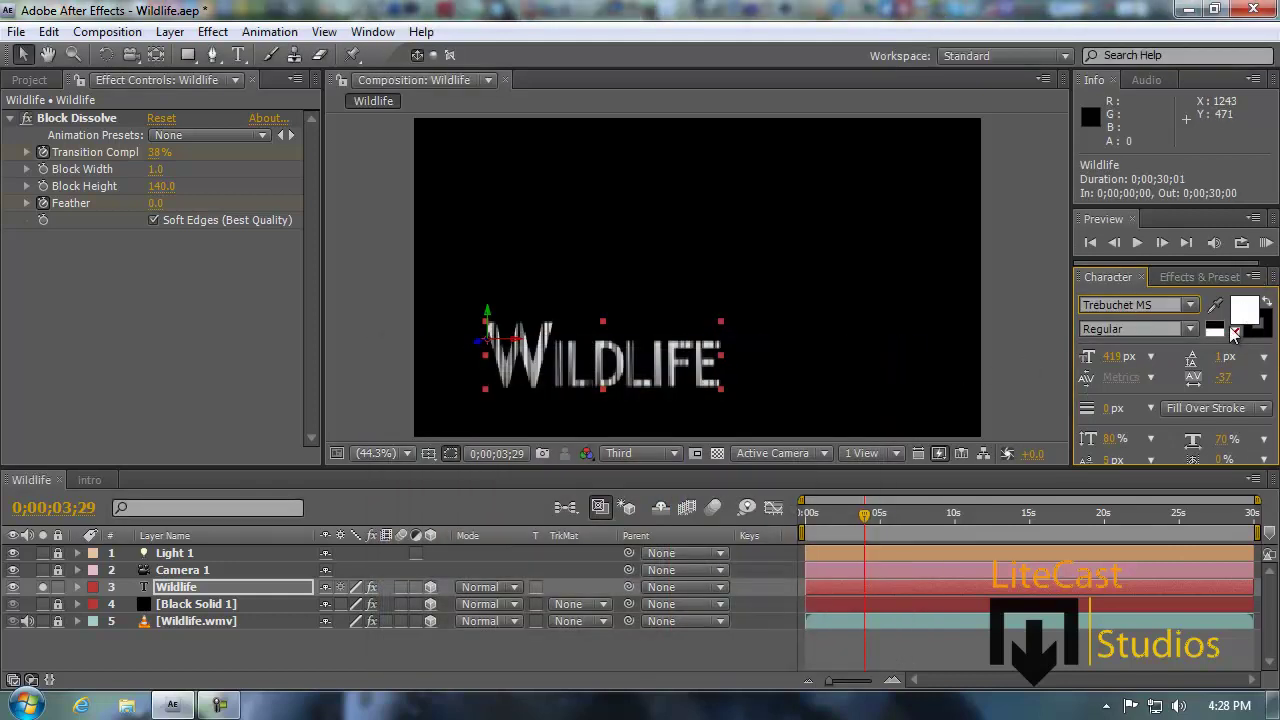
left_click(1216, 306)
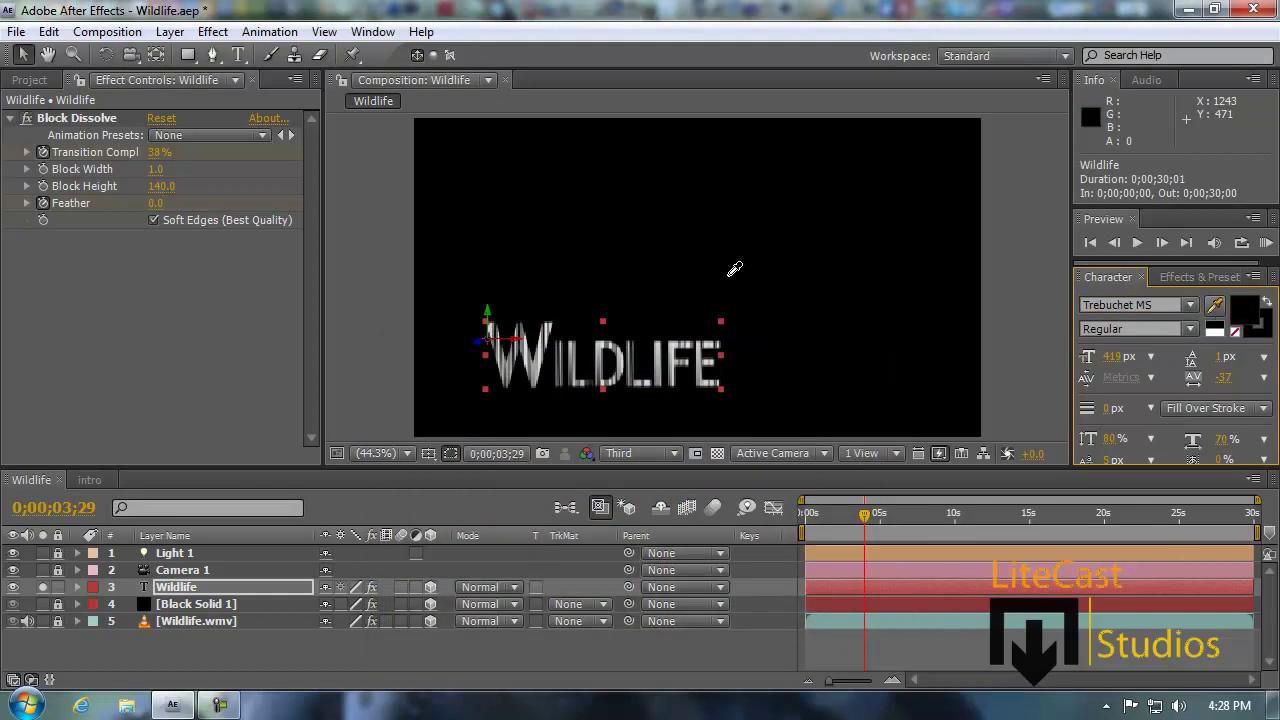
left_click(922, 598)
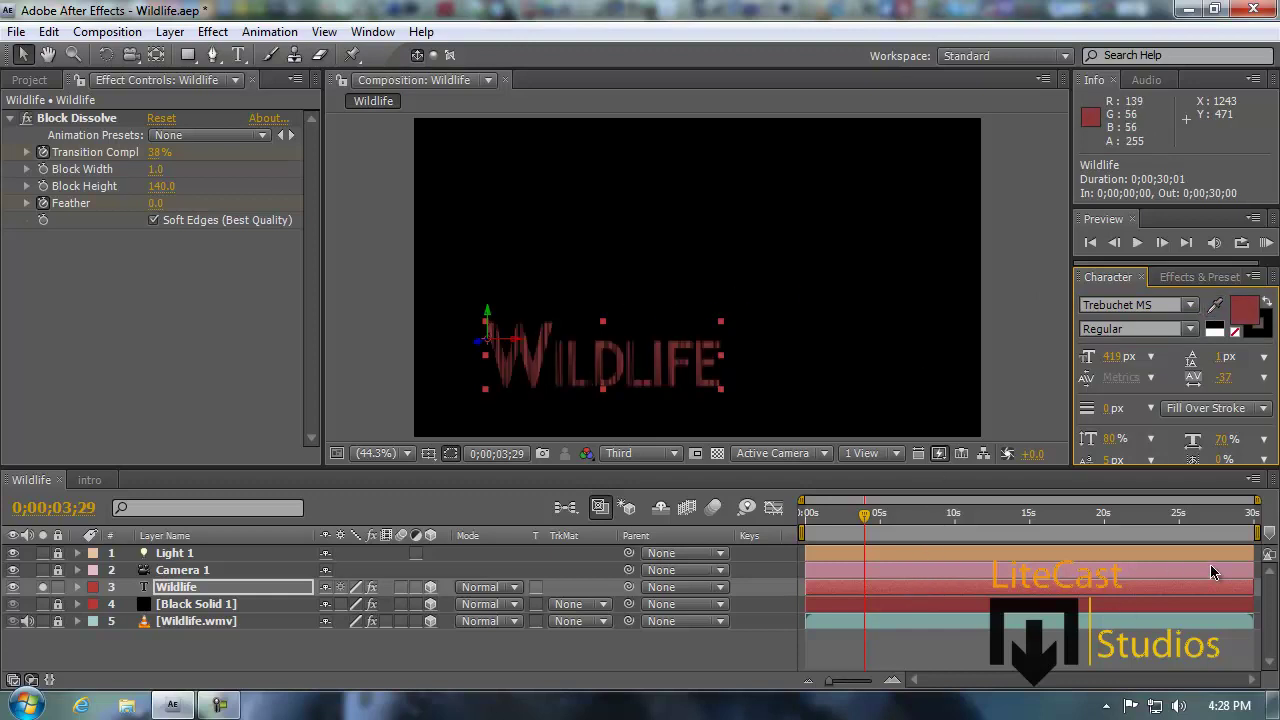
Try white in the Text Color picker, cancel it, then reopen it and choose a new colour
left_click(1245, 310)
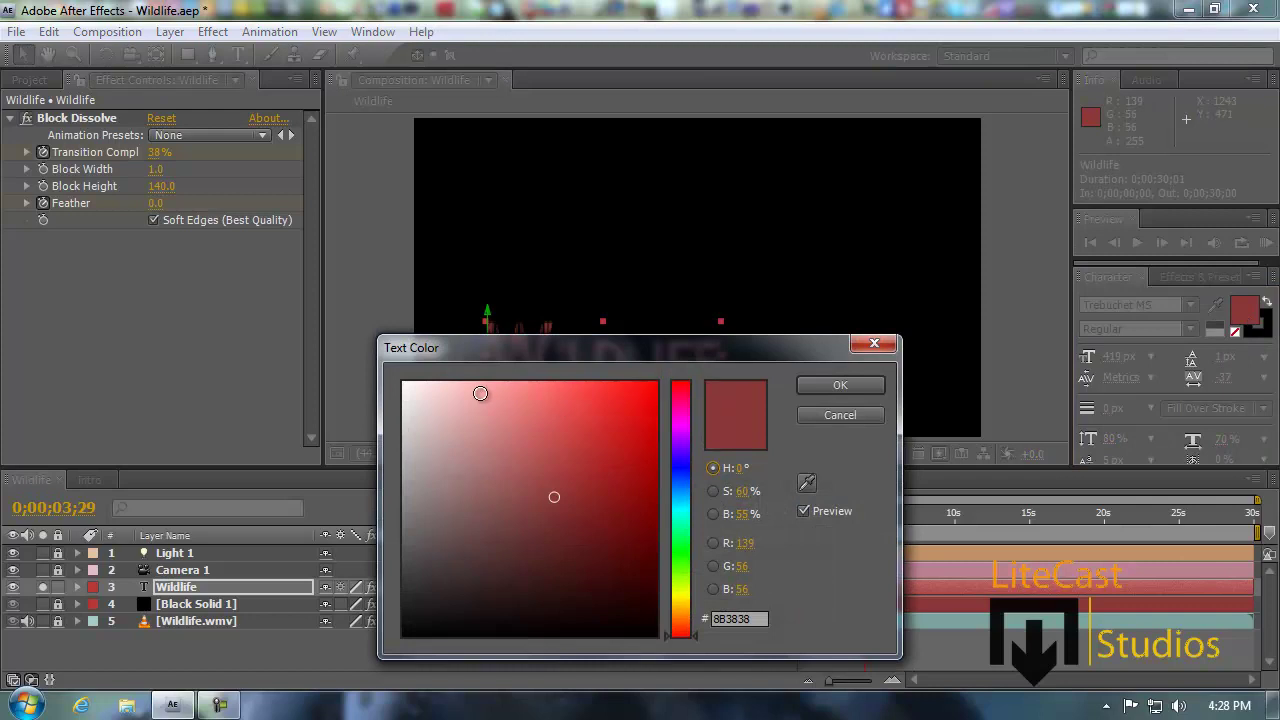
left_click_drag(480, 393, 402, 381)
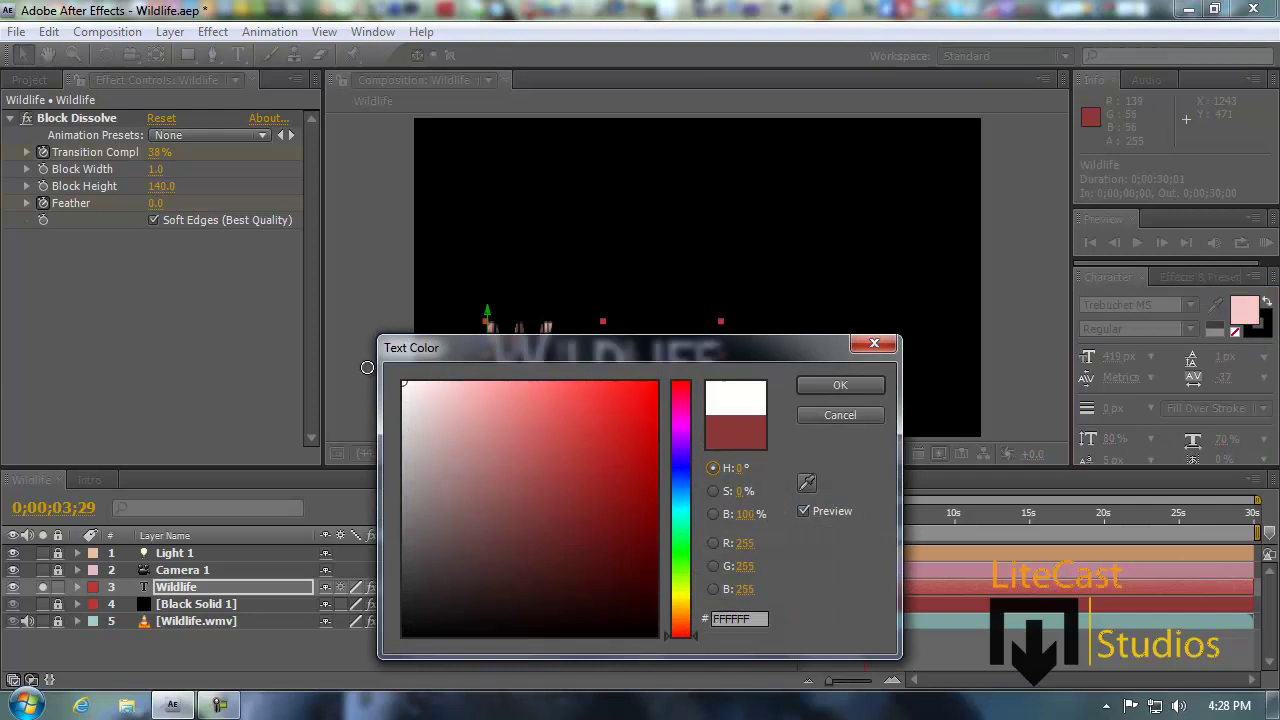
left_click(841, 415)
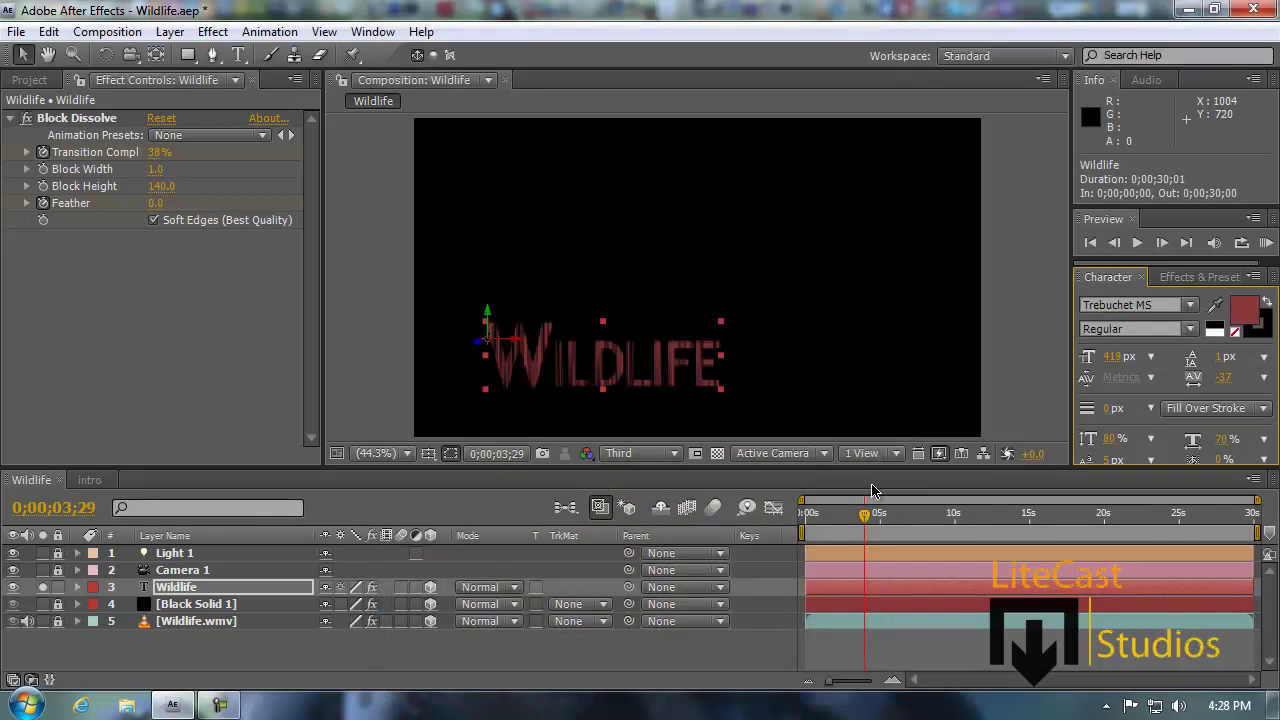
left_click(1245, 311)
left_click_drag(590, 430, 402, 381)
Confirm white WILDLIFE text, turn off Solo on the Wildlife layer, and return to the Project panel
left_click(838, 387)
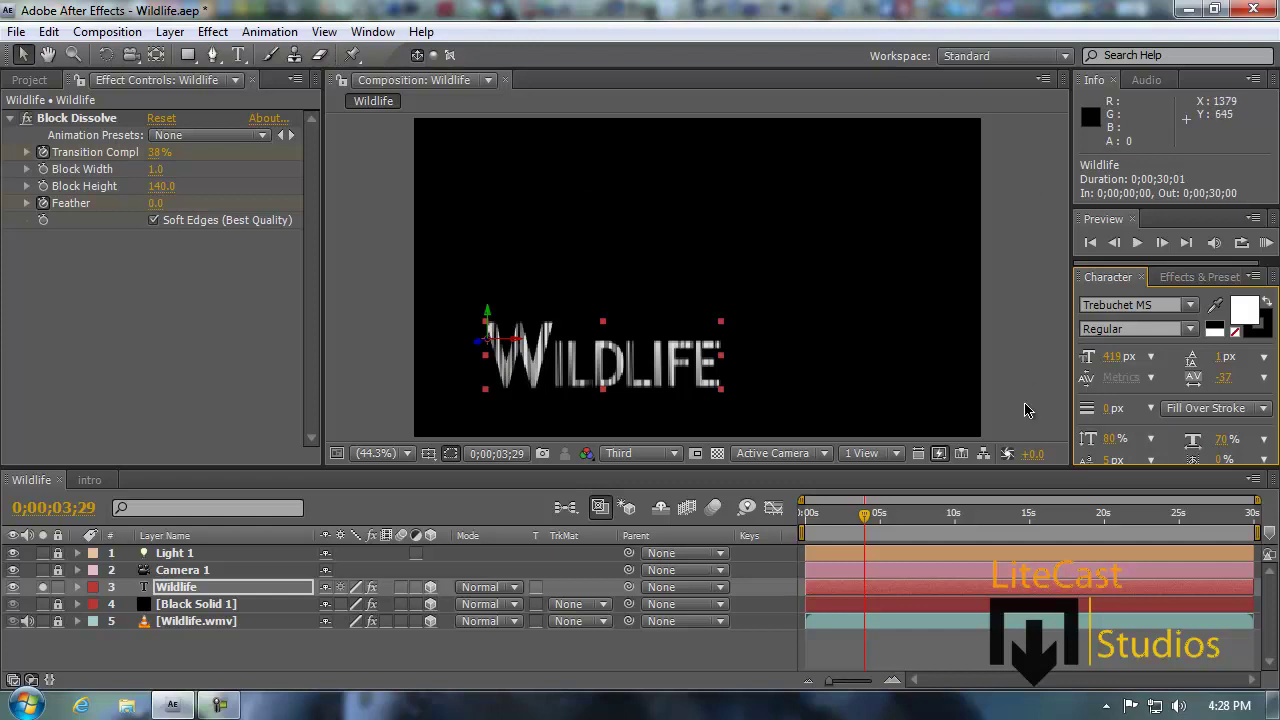
left_click(42, 587)
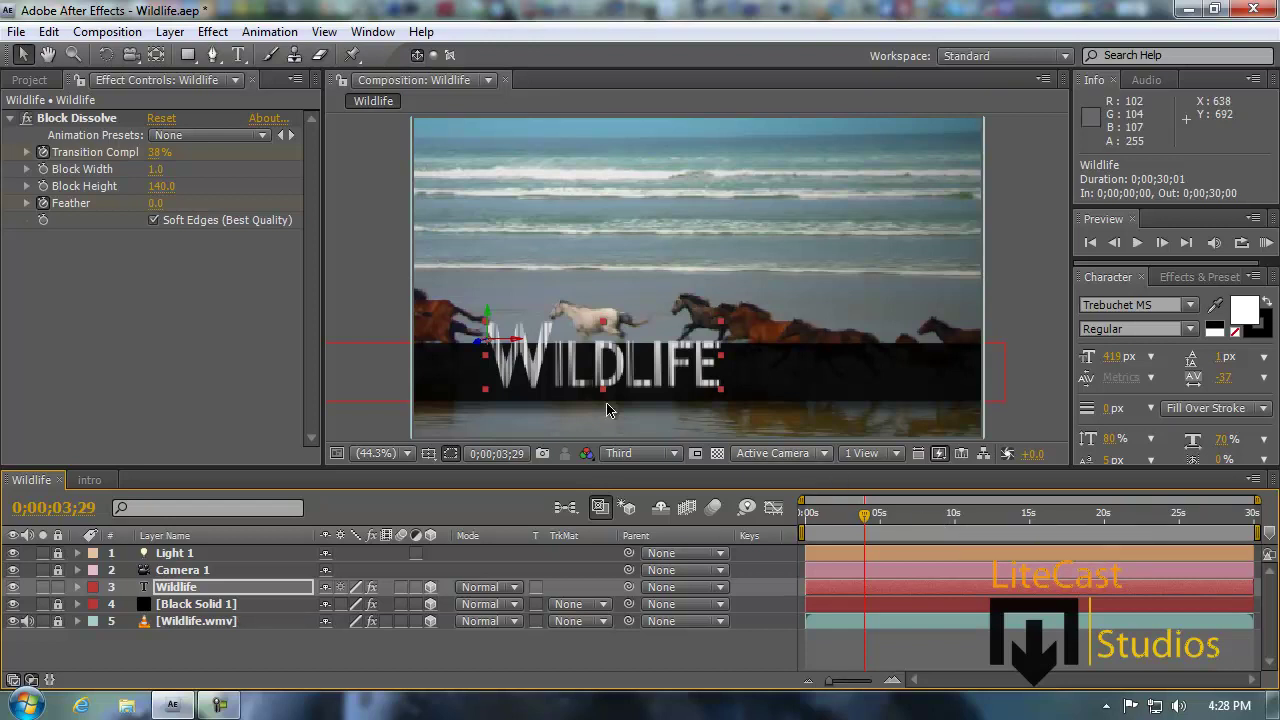
left_click(30, 80)
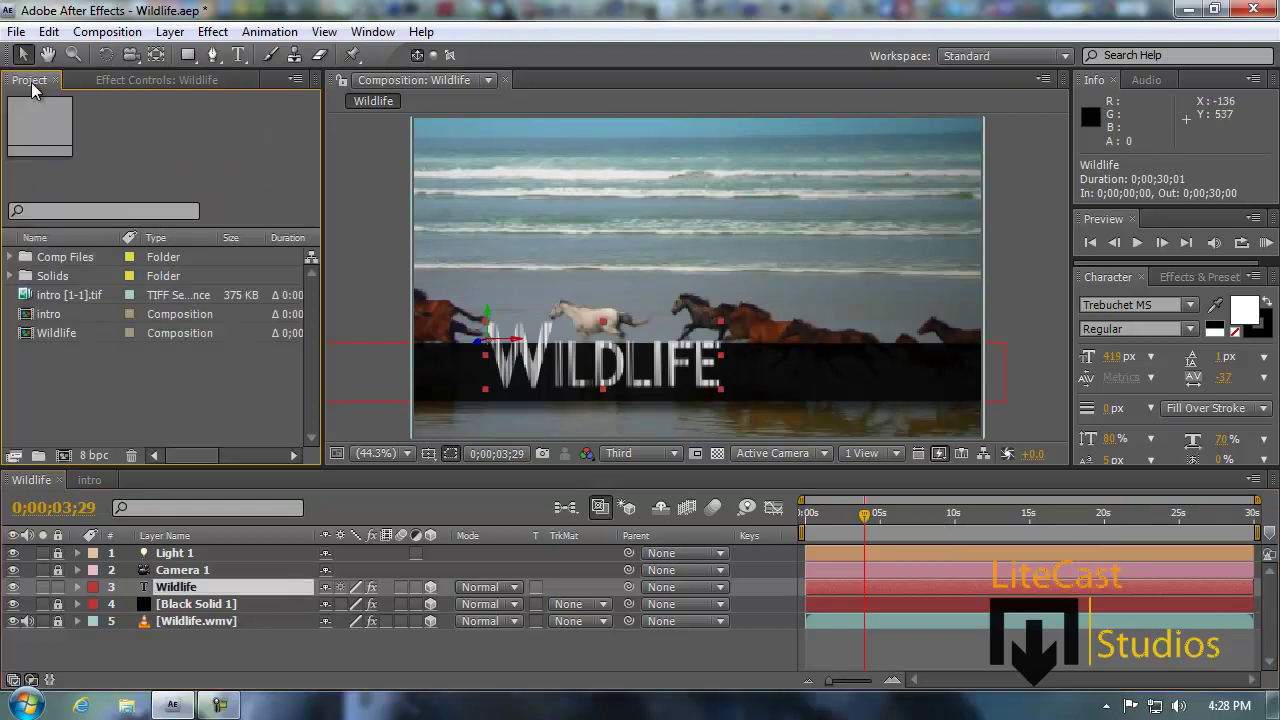